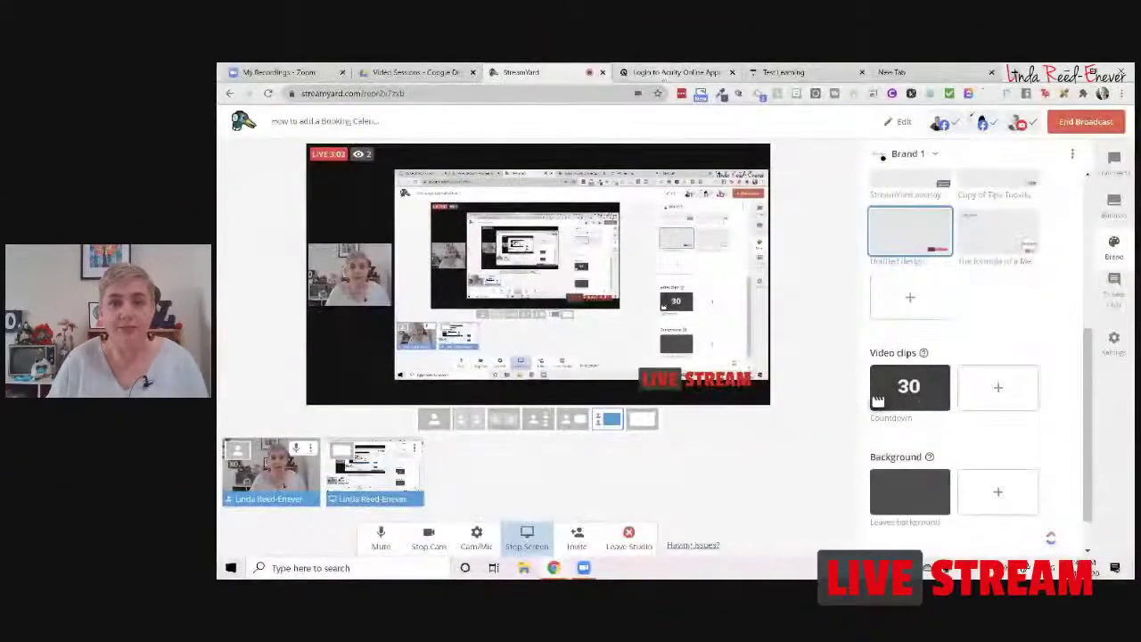
Step: Switch to the Acuity Scheduling login page
{"action": "left_click", "coordinate": [669, 73]}
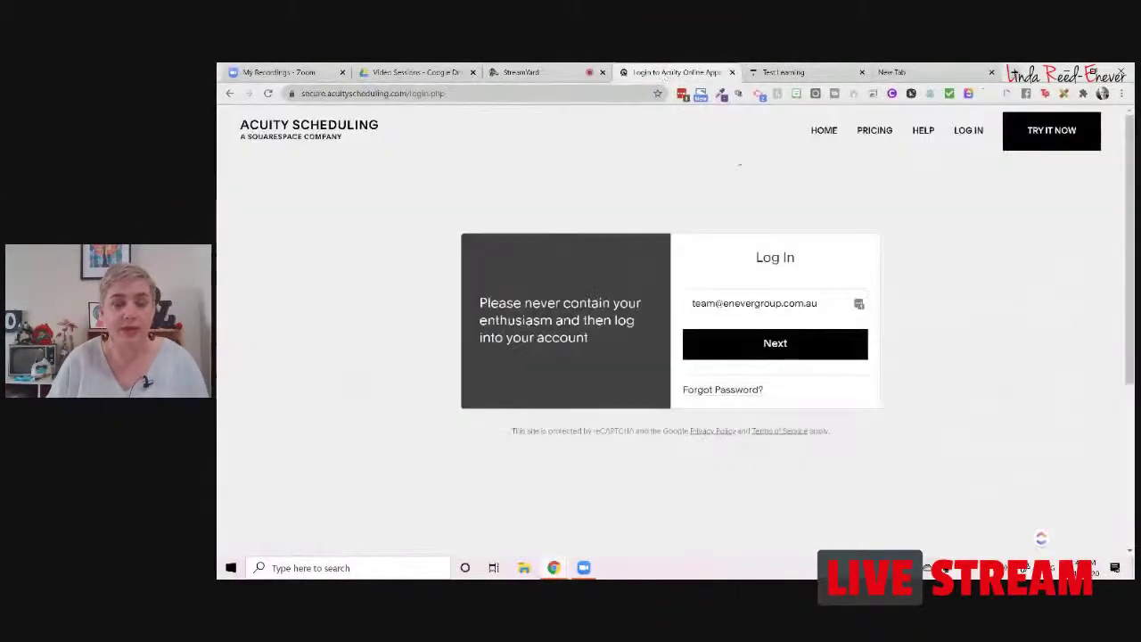
Step: Sign in to Acuity and start a new type of service from the Appointment Types list
{"action": "left_click", "coordinate": [786, 356]}
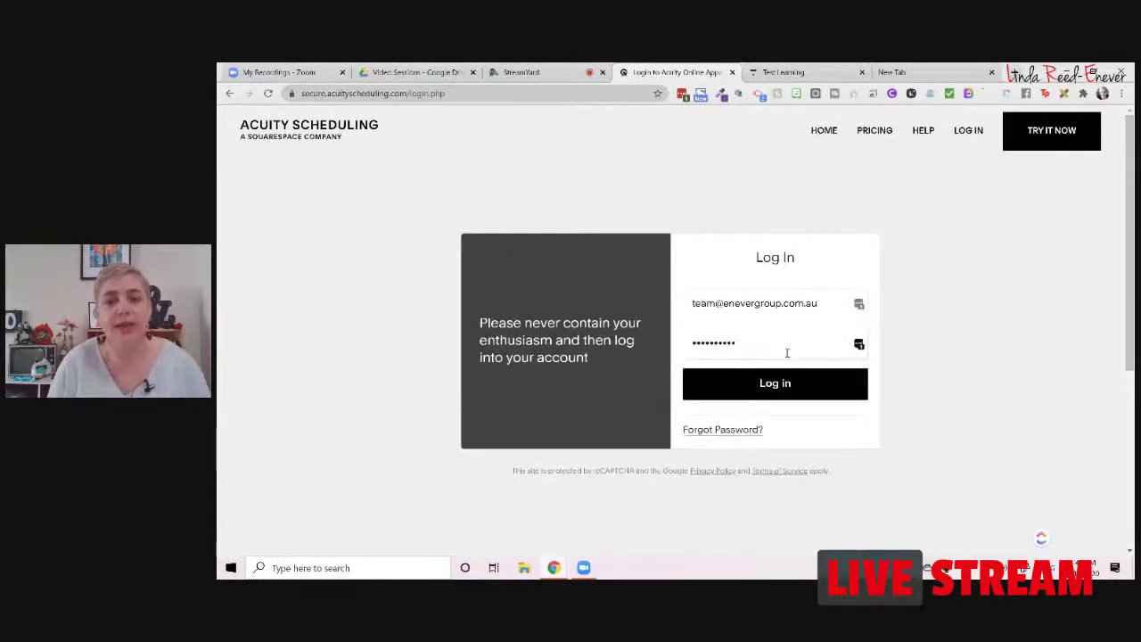
{"action": "left_click", "coordinate": [813, 395]}
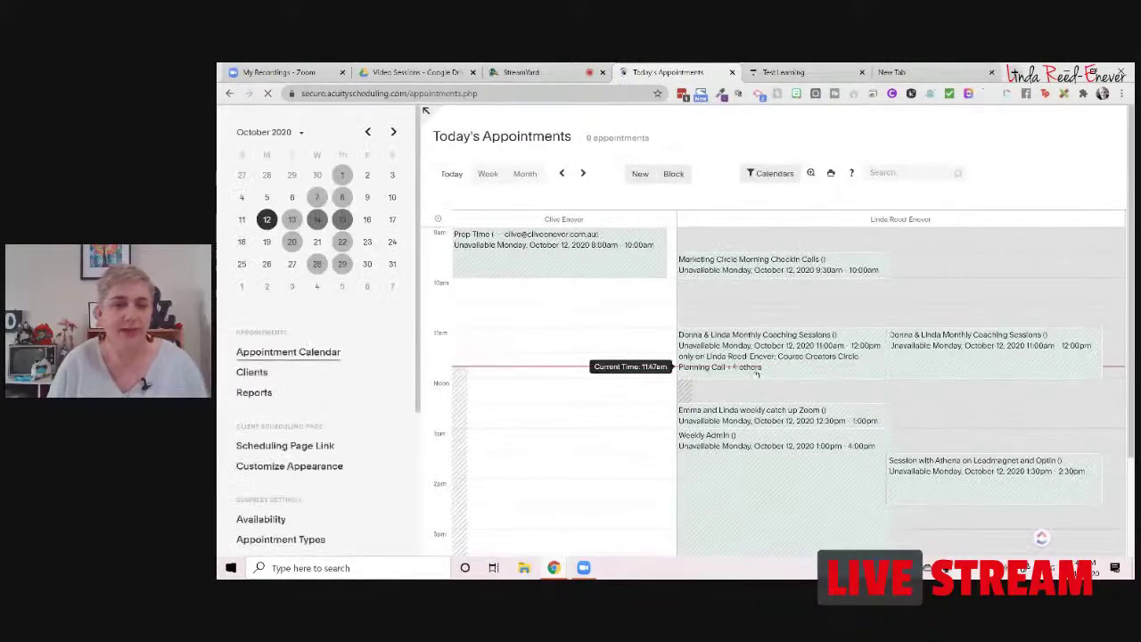
{"action": "scroll", "coordinate": [357, 420], "scroll_direction": "down", "scroll_amount": 3}
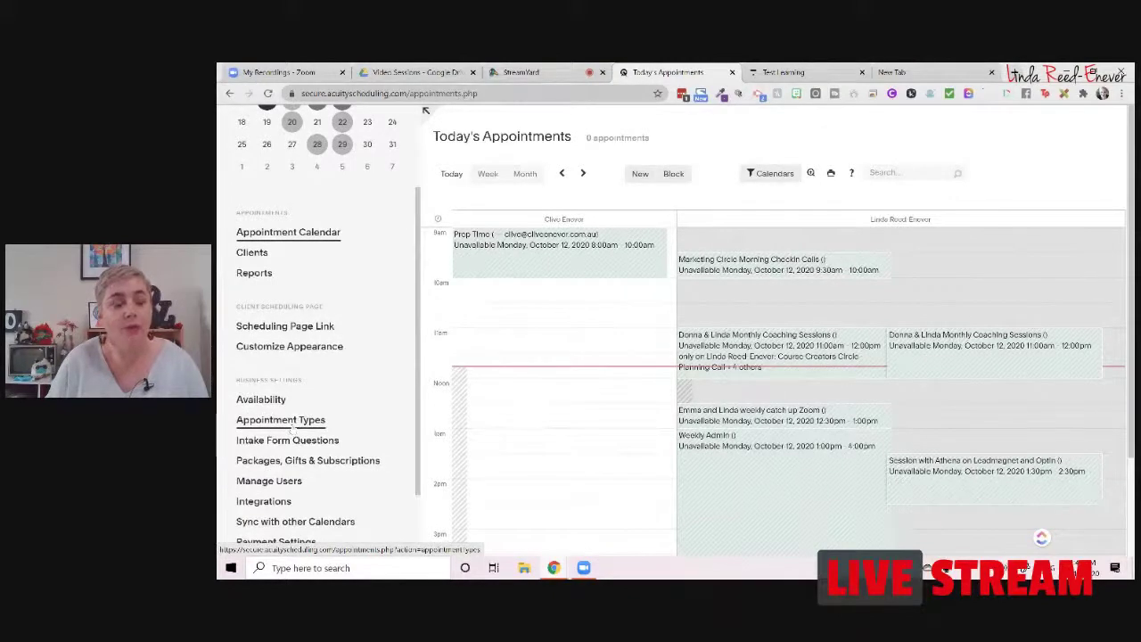
{"action": "left_click", "coordinate": [287, 421]}
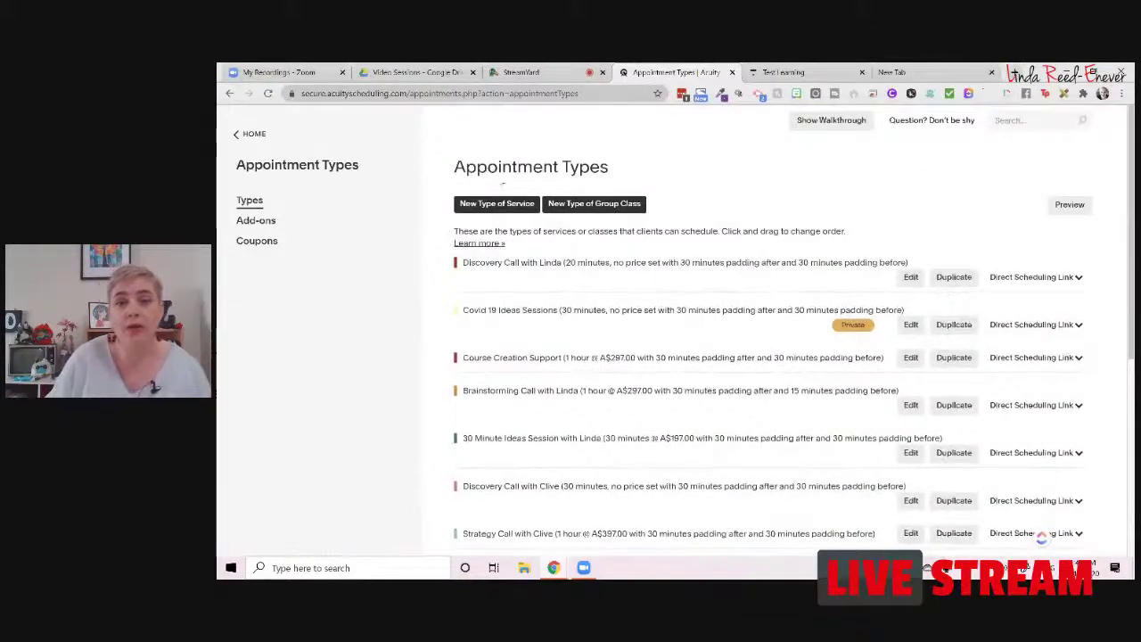
{"action": "left_click", "coordinate": [506, 202]}
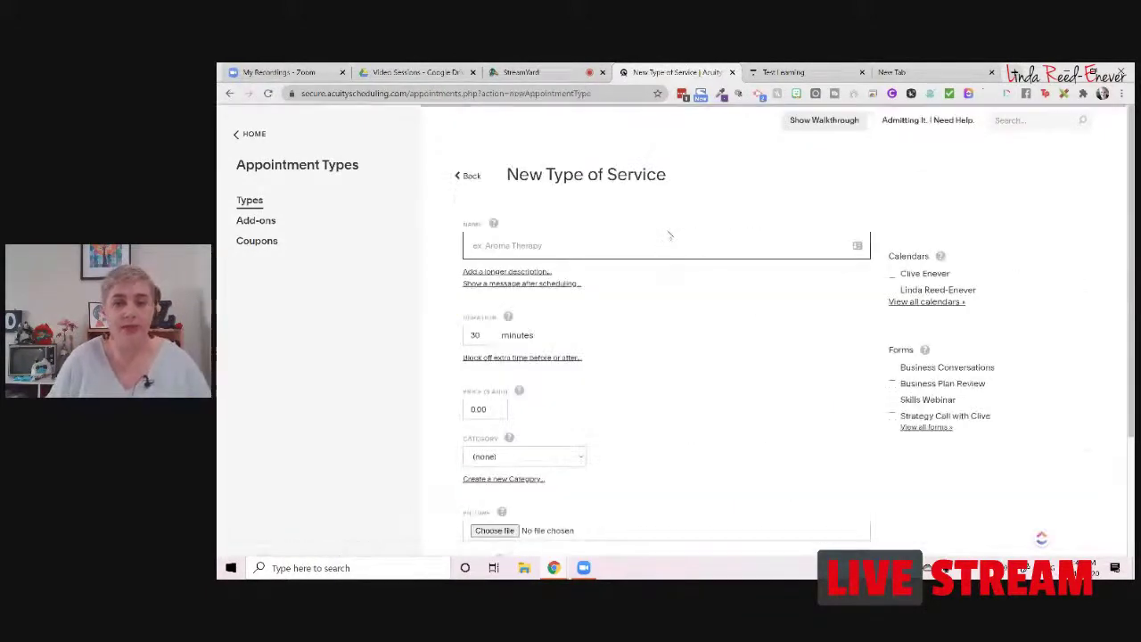
Step: Name the service Test Appointment Call for Course, assign the second calendar, and clear the 30-minute duration
{"action": "type", "text": "Test A"}
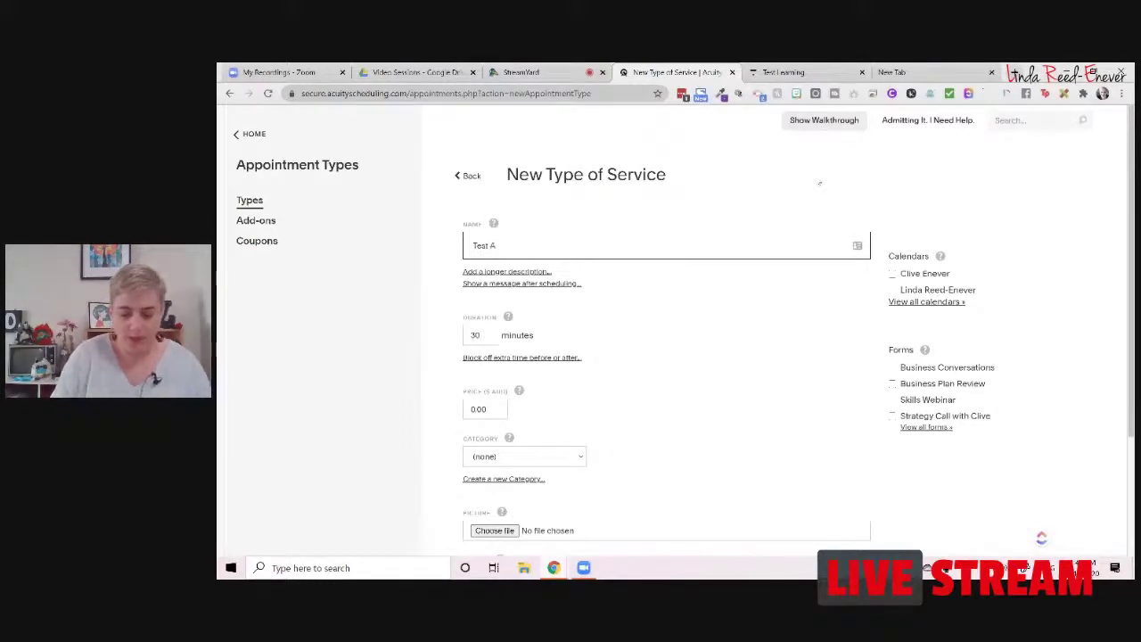
{"action": "type", "text": "ppointment Call for Course"}
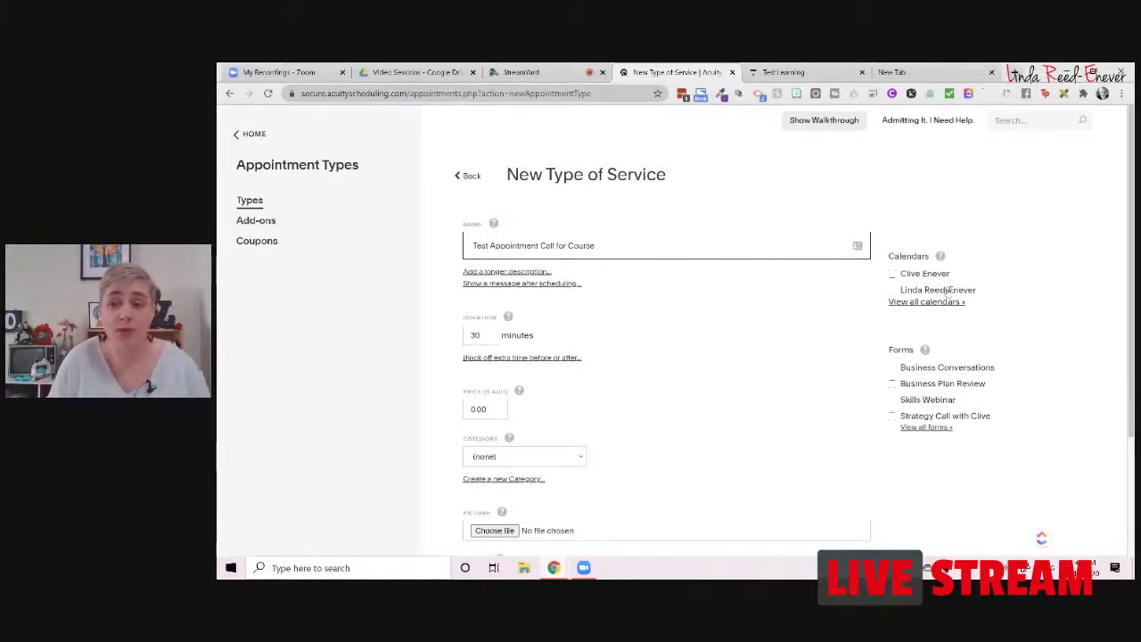
{"action": "left_click", "coordinate": [946, 290]}
{"action": "scroll", "coordinate": [980, 289], "scroll_direction": "down", "scroll_amount": 2}
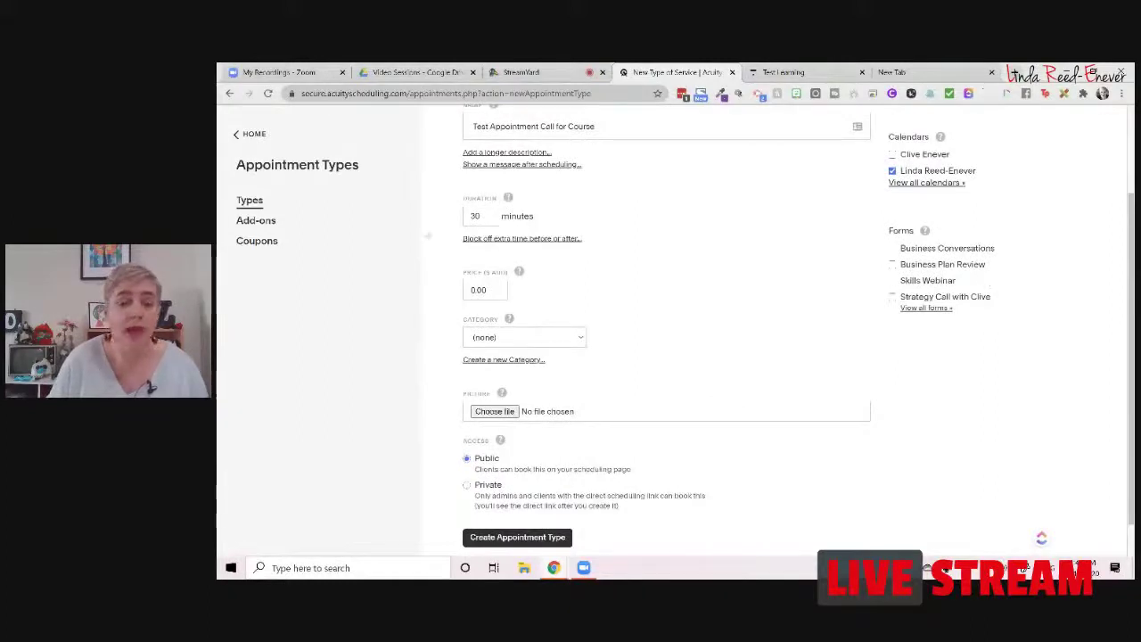
{"action": "double_click", "coordinate": [475, 215]}
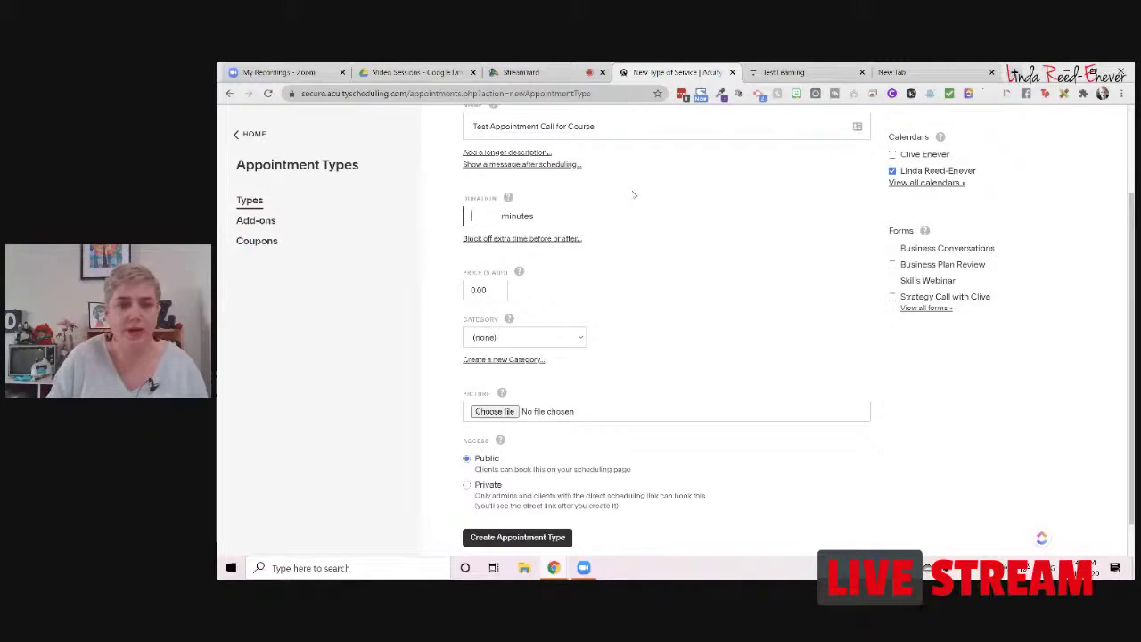
{"action": "key", "text": "BackSpace"}
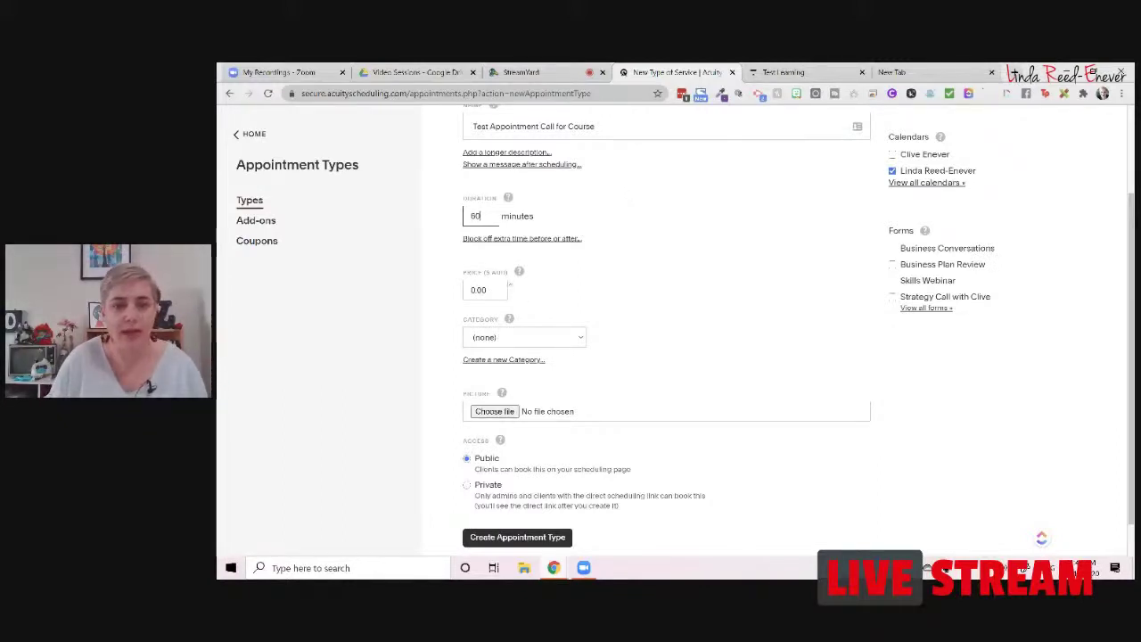
Step: Check the 0.00 price and leave the service category set to none
{"action": "scroll", "coordinate": [509, 281], "scroll_direction": "down", "scroll_amount": 1}
{"action": "double_click", "coordinate": [473, 247]}
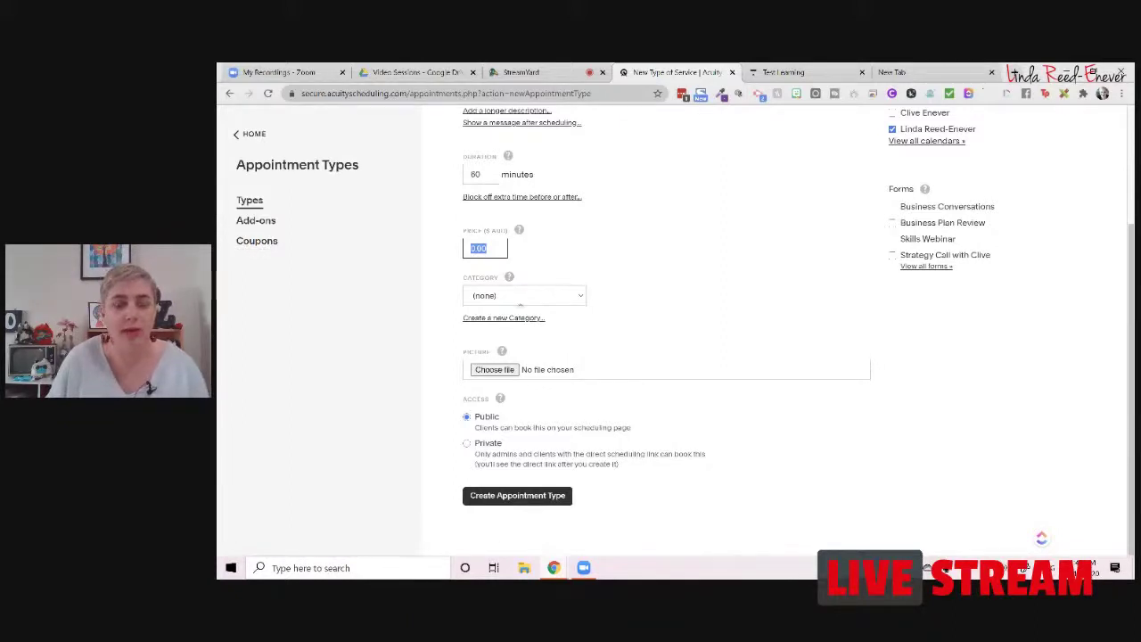
{"action": "left_click", "coordinate": [519, 295]}
{"action": "left_click", "coordinate": [520, 295]}
{"action": "left_click", "coordinate": [509, 278]}
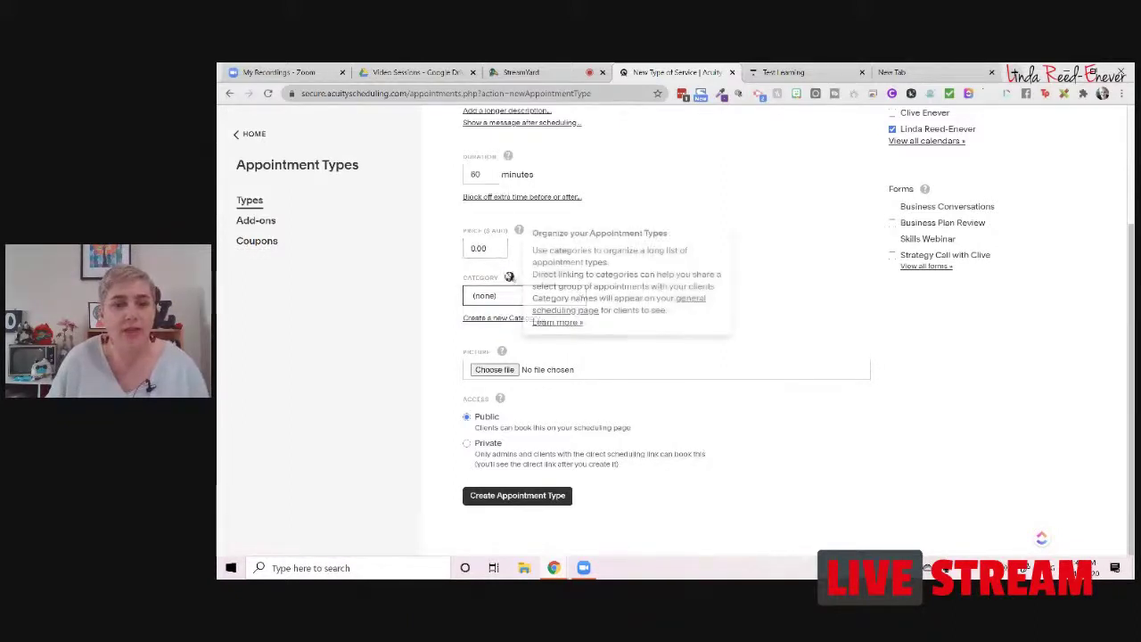
{"action": "left_click", "coordinate": [518, 230]}
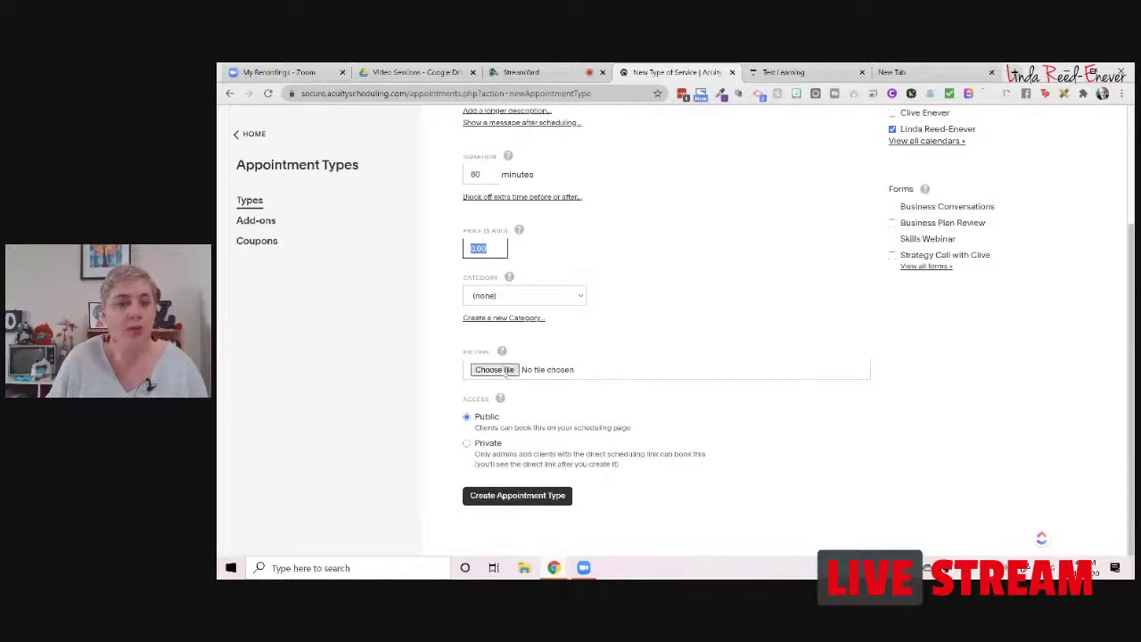
Step: Attach the Course Creation Tips and Tricks image and create the appointment type
{"action": "left_click", "coordinate": [545, 375]}
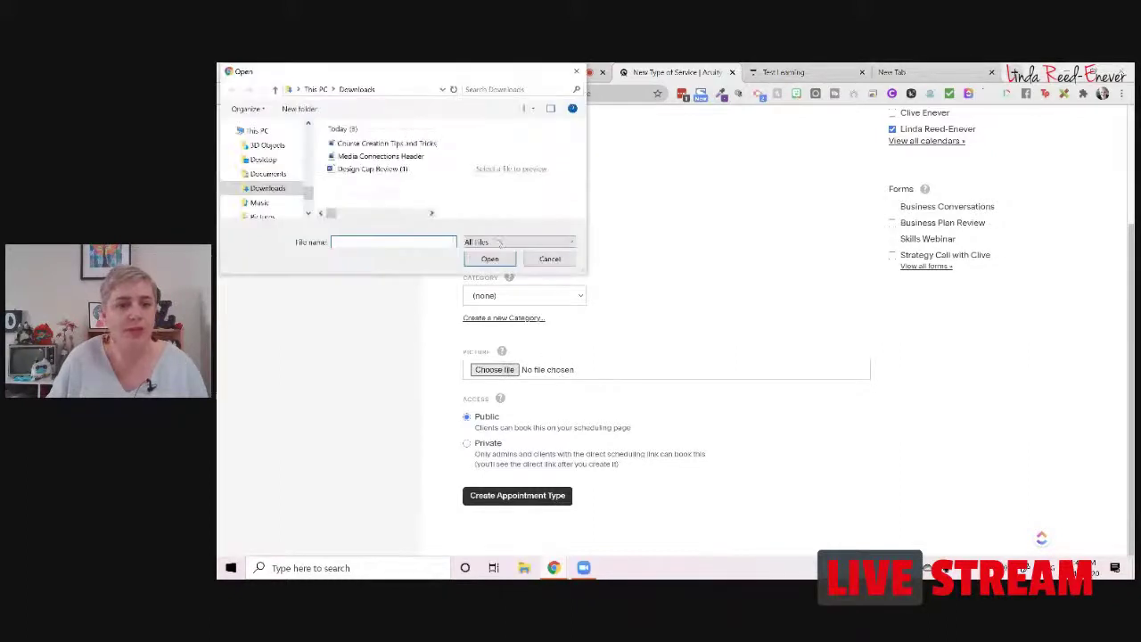
{"action": "left_click", "coordinate": [385, 143]}
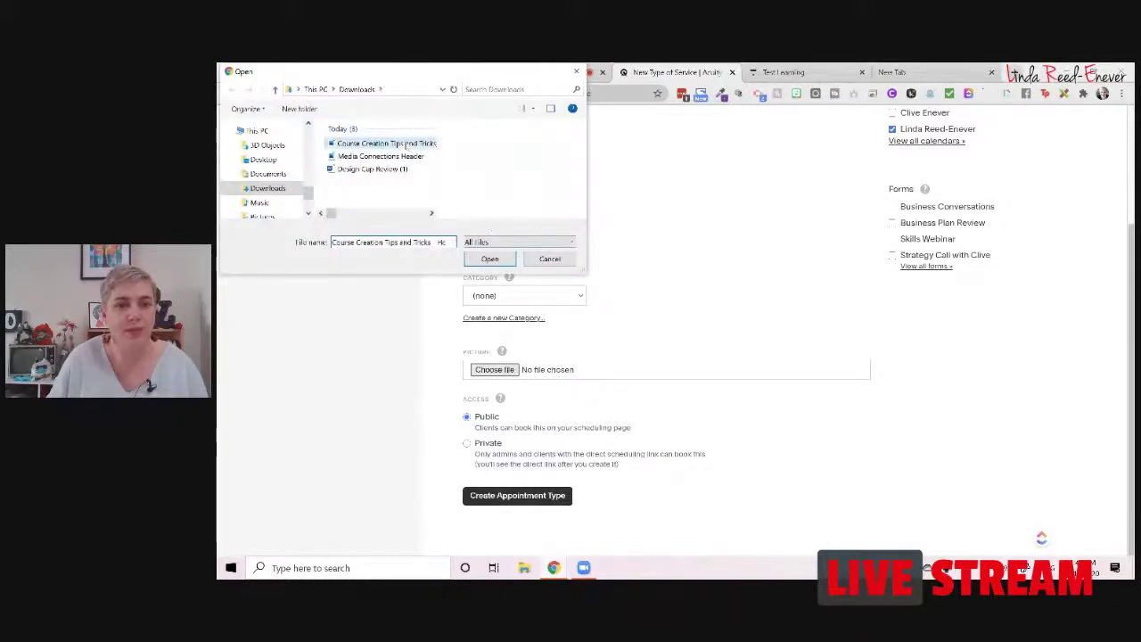
{"action": "left_click", "coordinate": [491, 259]}
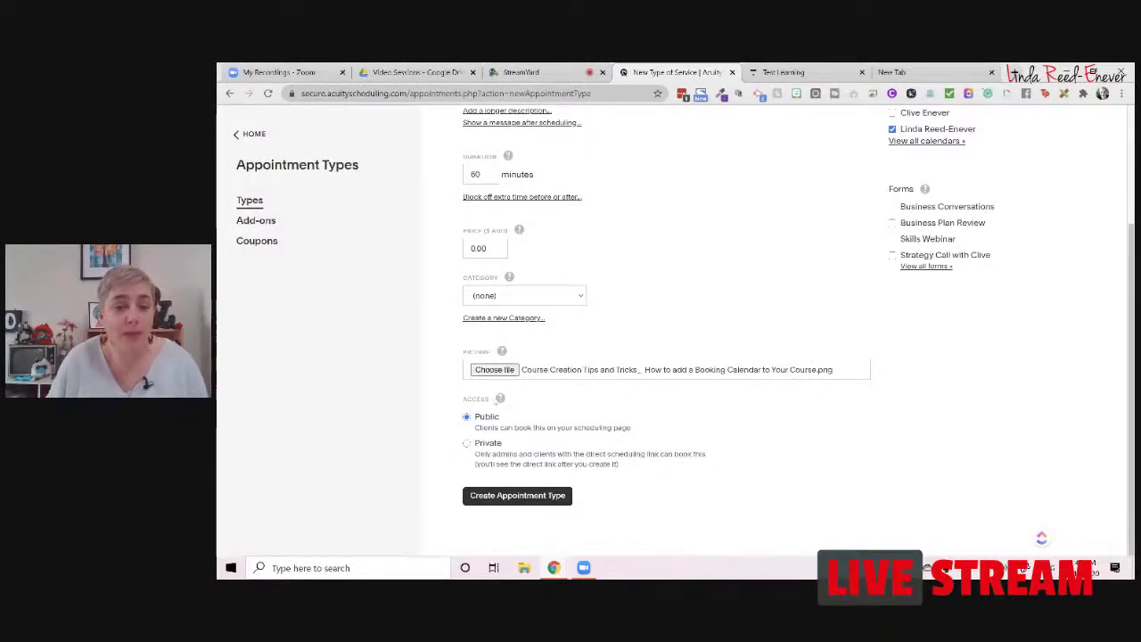
{"action": "mouse_move", "coordinate": [500, 398]}
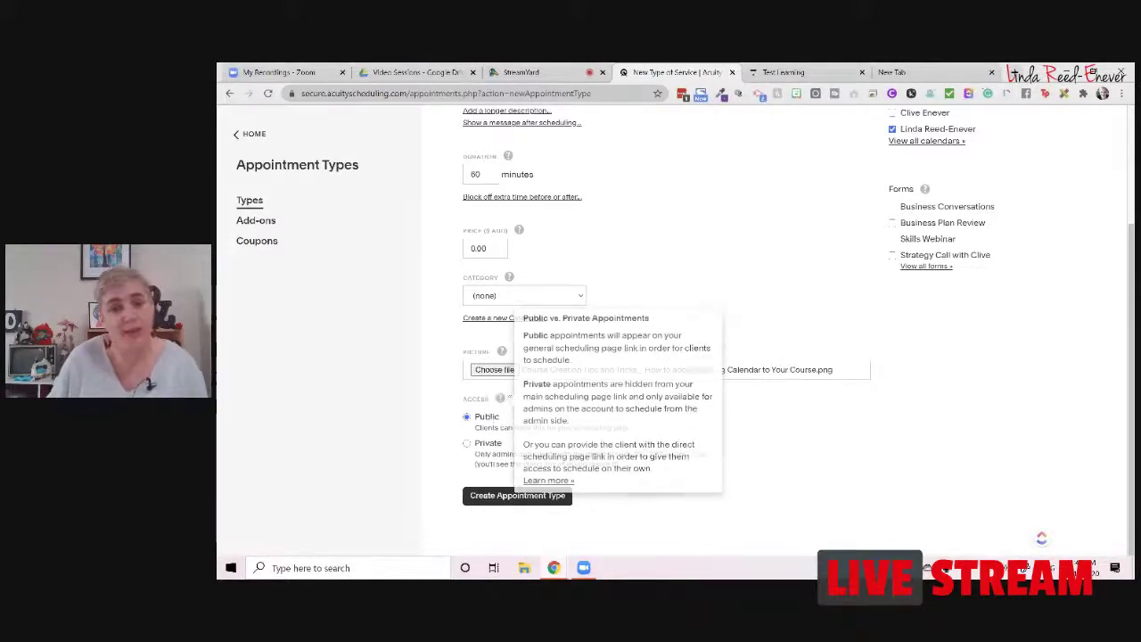
{"action": "left_click", "coordinate": [537, 499]}
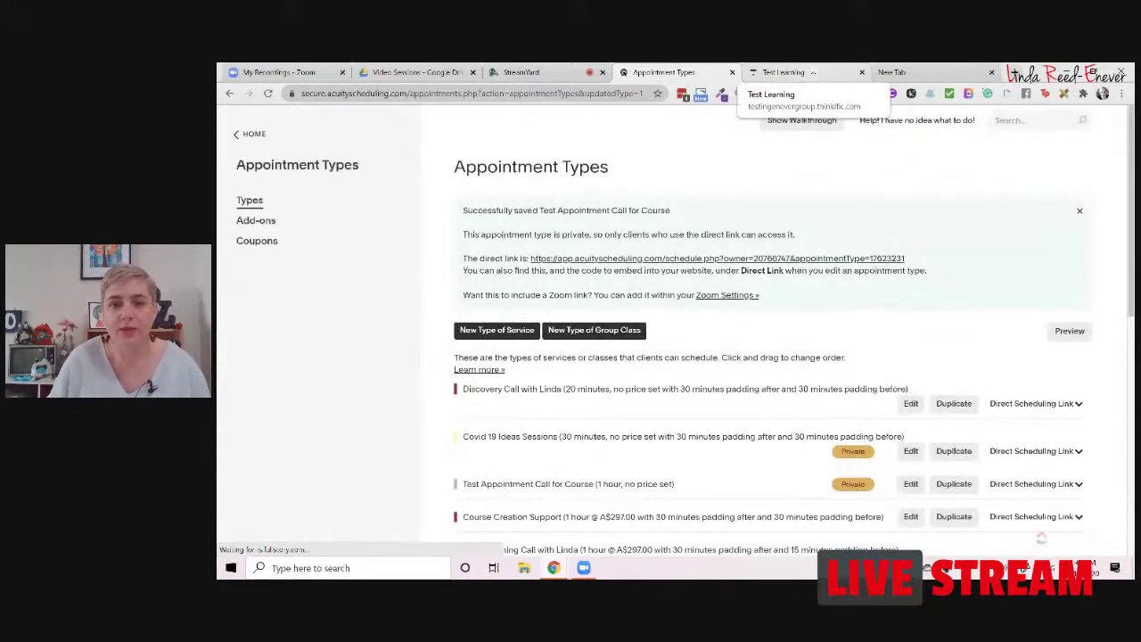
{"action": "left_click", "coordinate": [780, 72]}
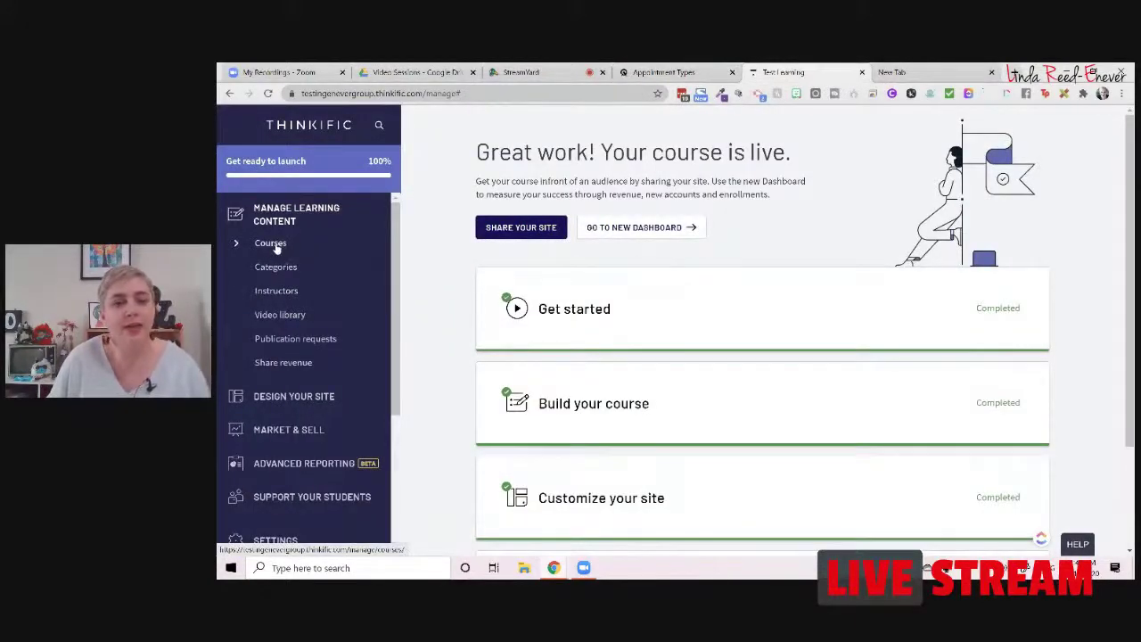
Step: Open Example Course from Thinkific's Courses list, then return to Acuity's Appointment Types
{"action": "left_click", "coordinate": [335, 277]}
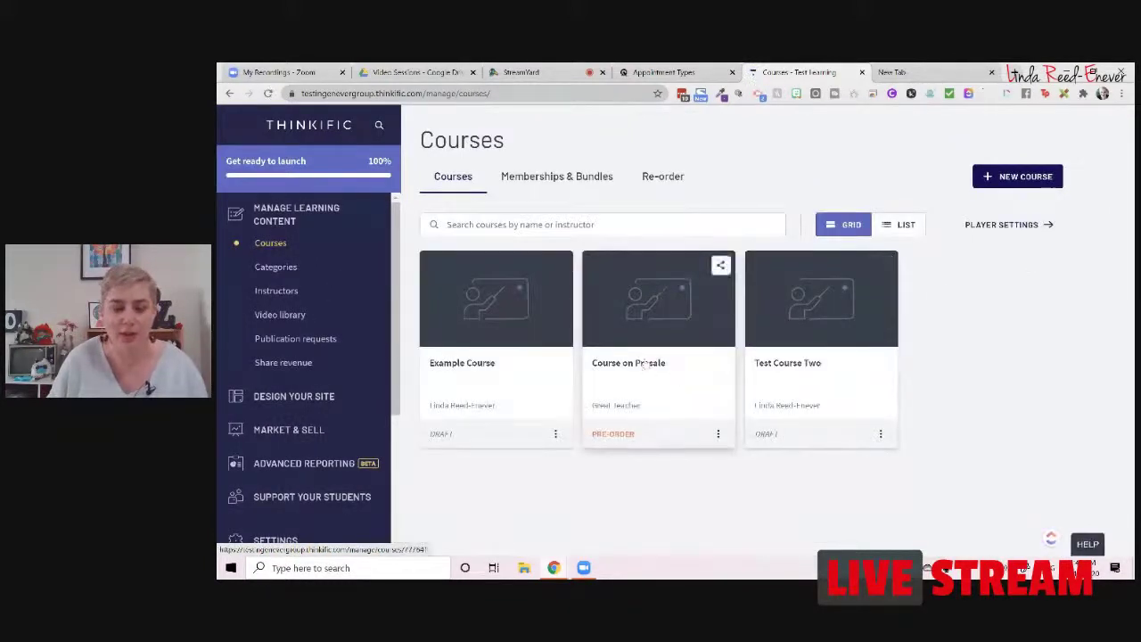
{"action": "left_click", "coordinate": [462, 363]}
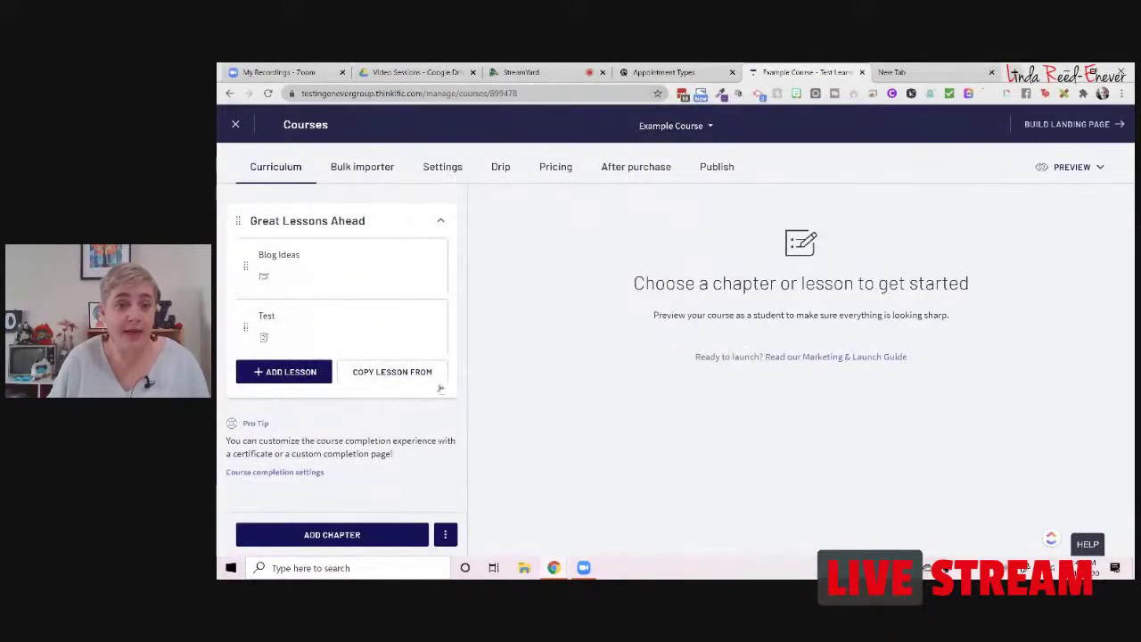
{"action": "left_click", "coordinate": [664, 72]}
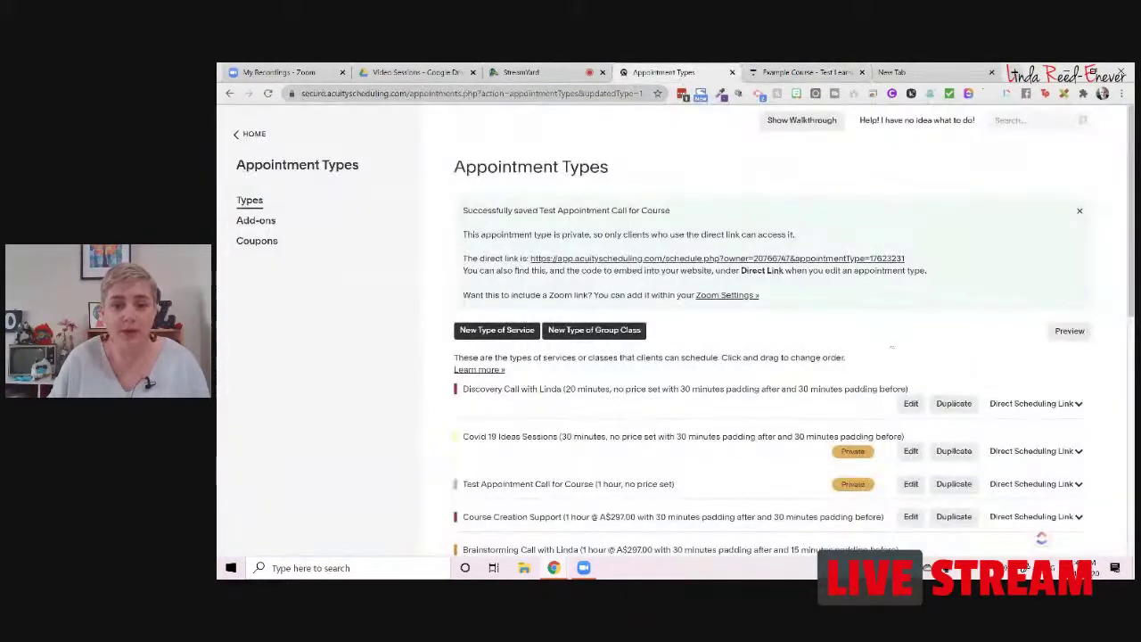
Step: Copy the direct scheduling link for Test Appointment Call for Course
{"action": "scroll", "coordinate": [853, 371], "scroll_direction": "down", "scroll_amount": 8}
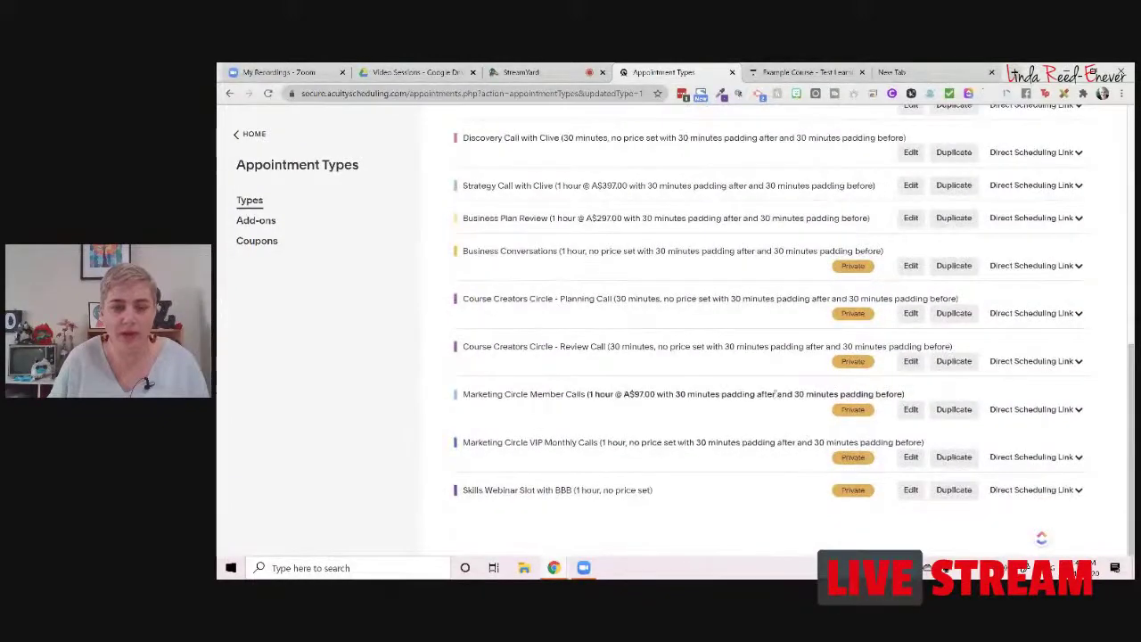
{"action": "scroll", "coordinate": [784, 434], "scroll_direction": "up", "scroll_amount": 2}
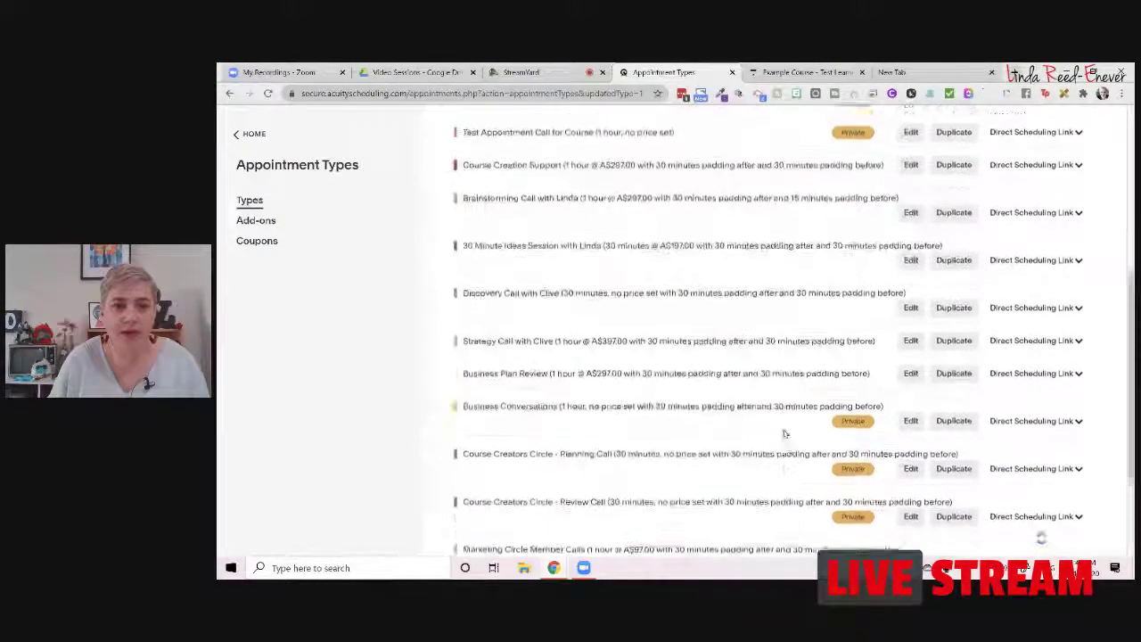
{"action": "scroll", "coordinate": [784, 434], "scroll_direction": "up", "scroll_amount": 4}
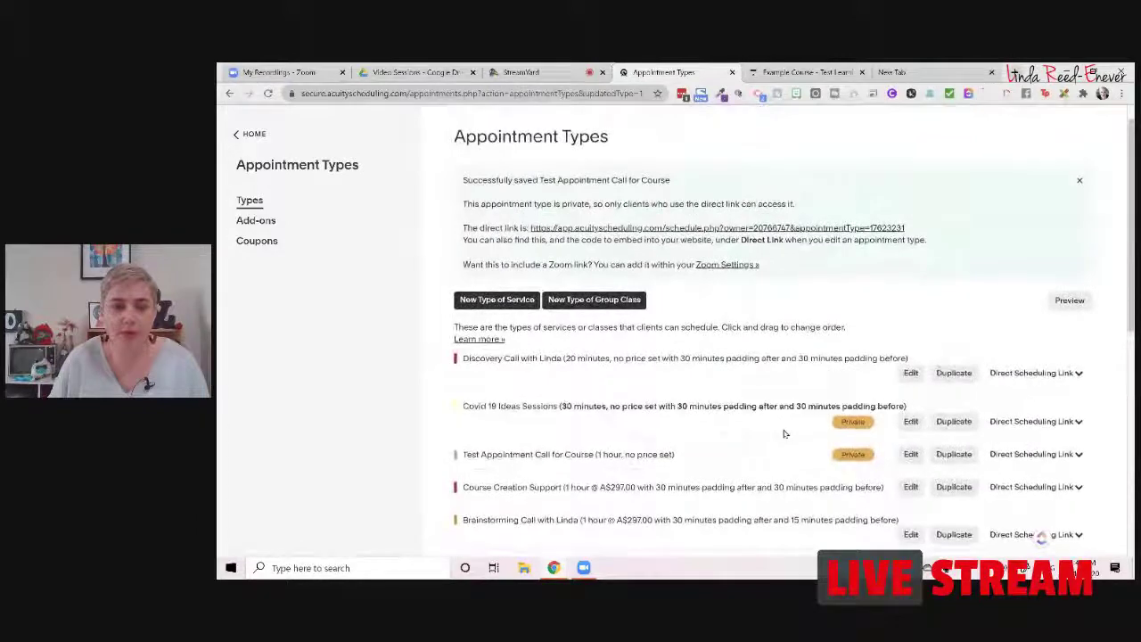
{"action": "scroll", "coordinate": [768, 393], "scroll_direction": "down", "scroll_amount": 1}
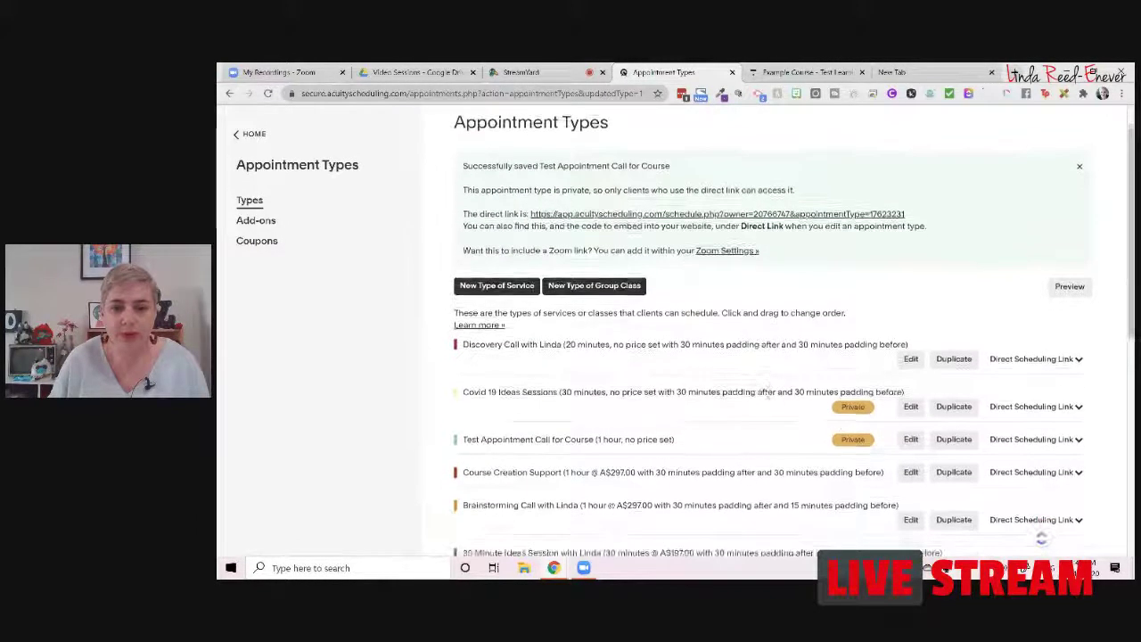
{"action": "scroll", "coordinate": [764, 392], "scroll_direction": "down", "scroll_amount": 1}
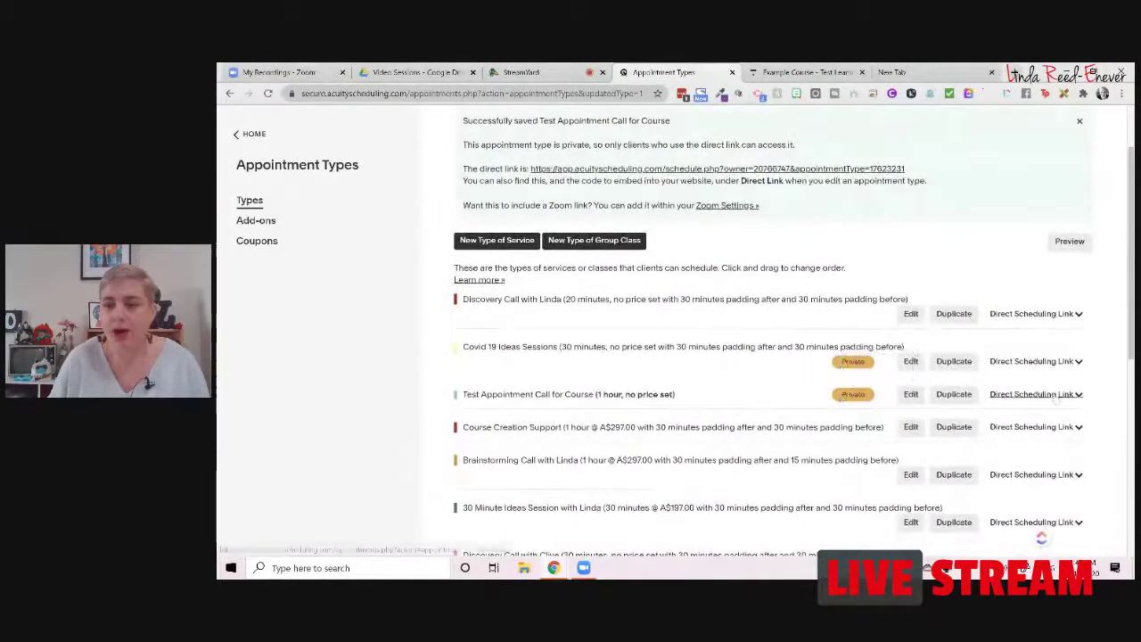
{"action": "left_click", "coordinate": [1057, 400]}
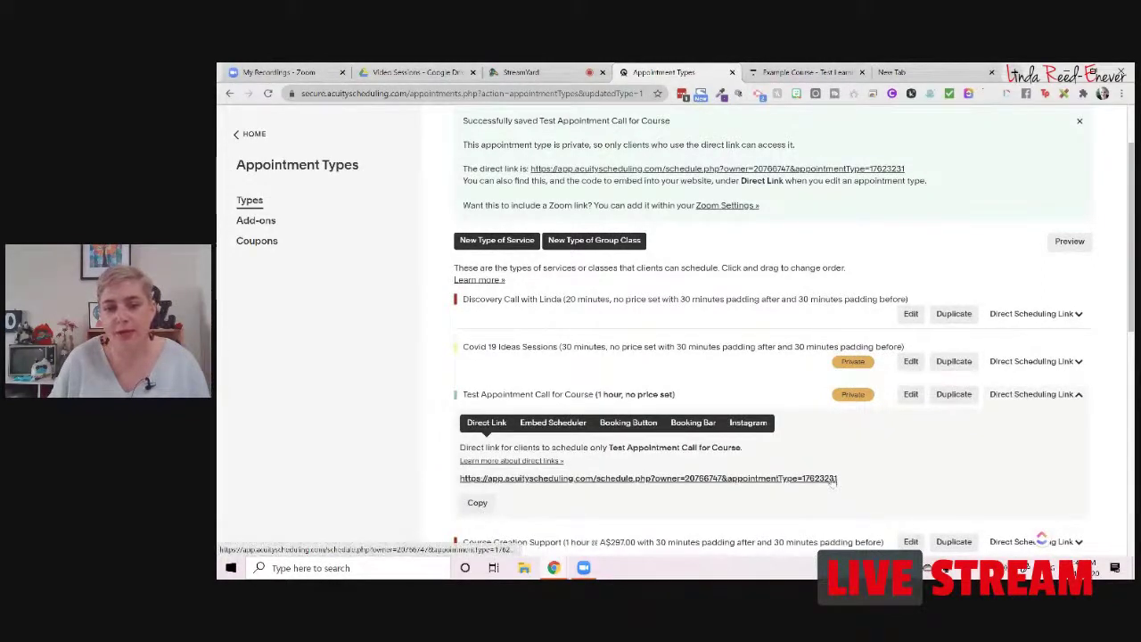
{"action": "left_click_drag", "start_coordinate": [834, 479], "coordinate": [460, 480]}
{"action": "left_click", "coordinate": [473, 502]}
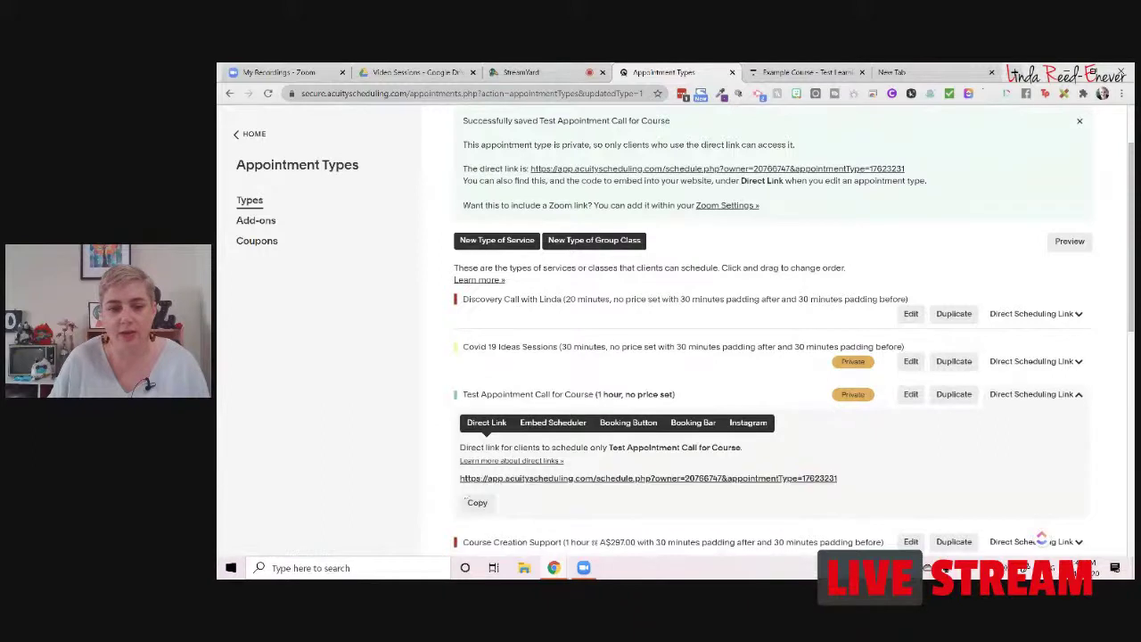
{"action": "left_click", "coordinate": [476, 502]}
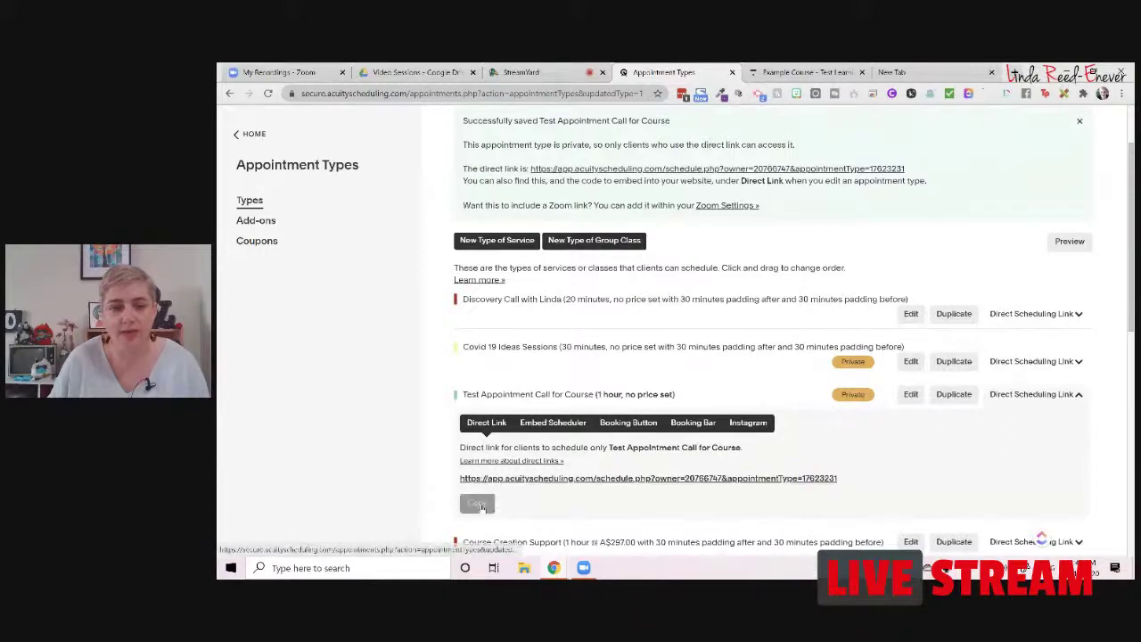
Step: Start a new multimedia lesson in Thinkific's Example Course
{"action": "left_click", "coordinate": [827, 73]}
{"action": "left_click", "coordinate": [279, 373]}
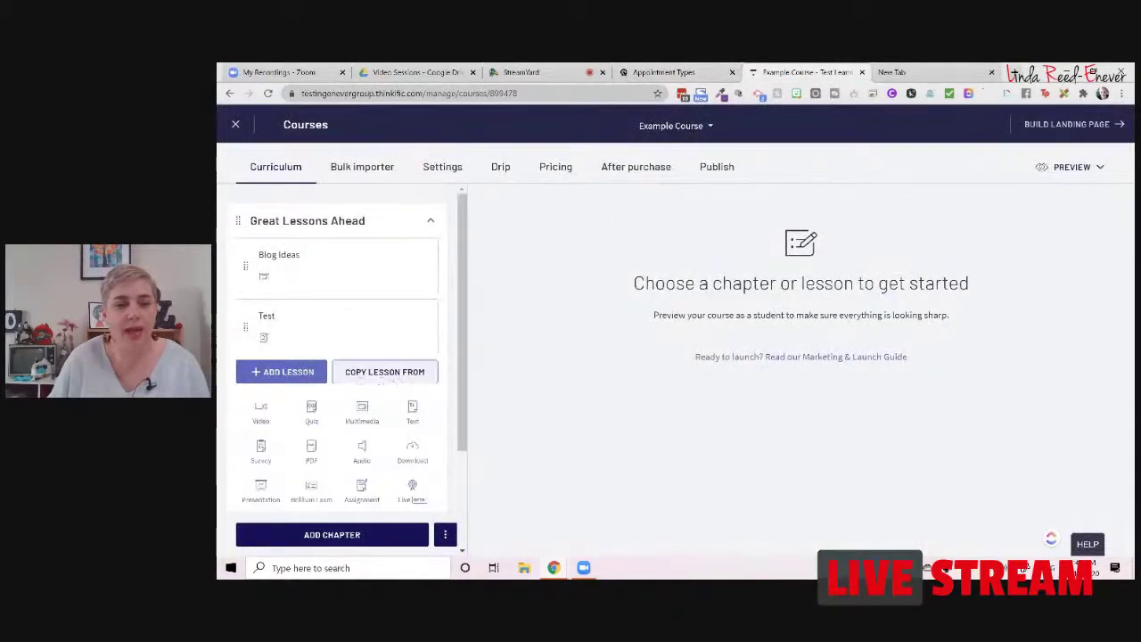
{"action": "left_click", "coordinate": [361, 412]}
Step: Save a multimedia lesson titled 'Book a Call' with the pasted Acuity link as content
{"action": "left_click", "coordinate": [645, 276]}
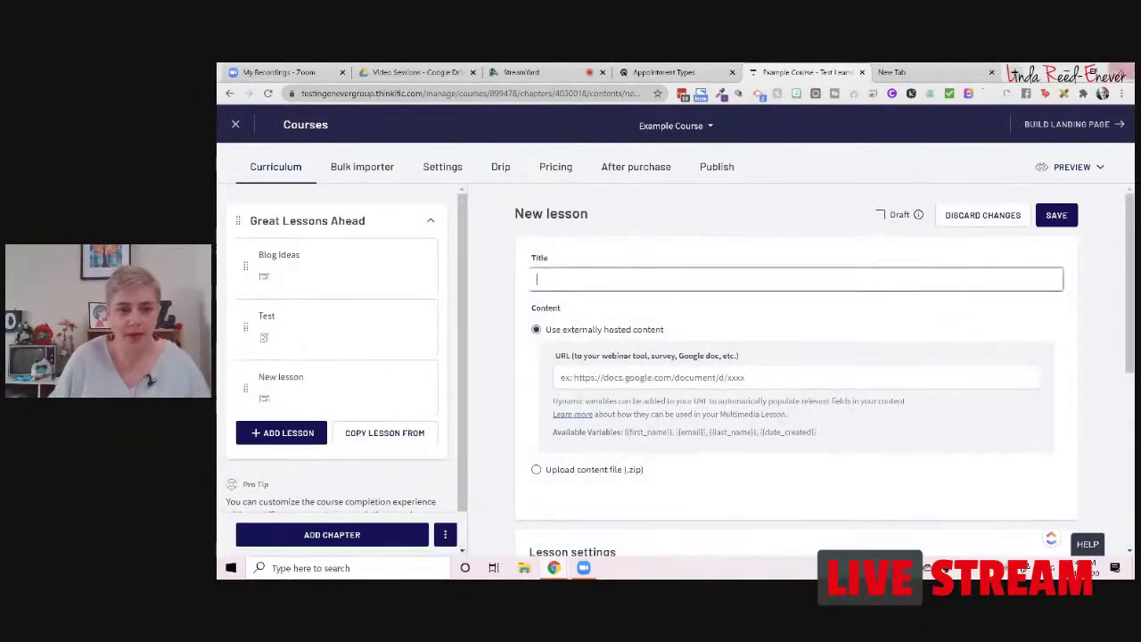
{"action": "type", "text": "Book"}
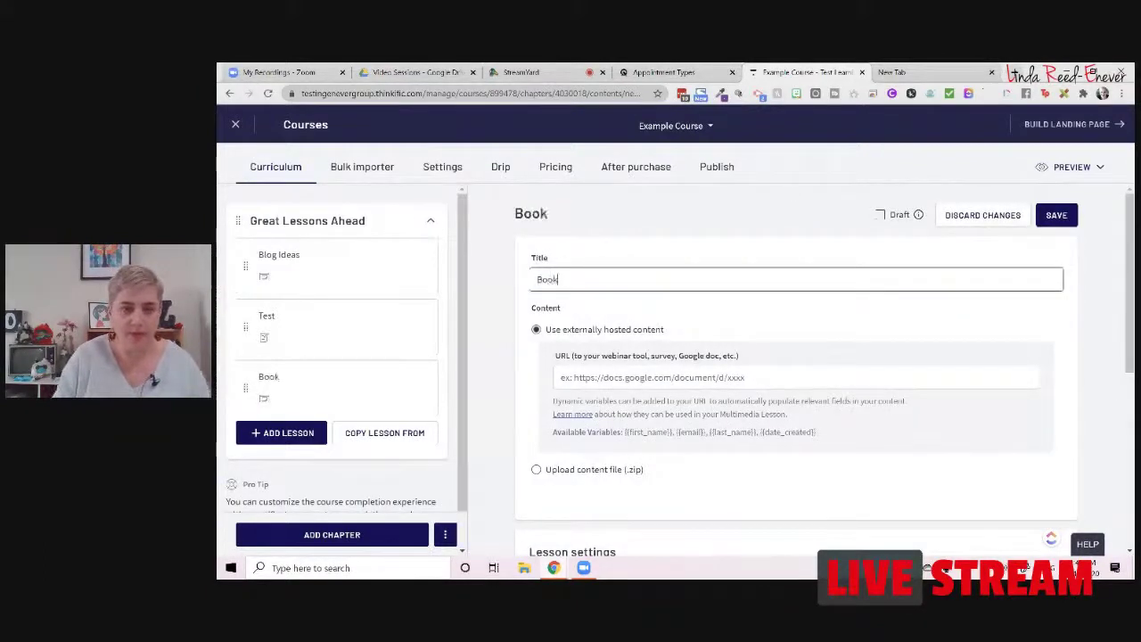
{"action": "type", "text": " a Call"}
{"action": "key", "text": "Tab"}
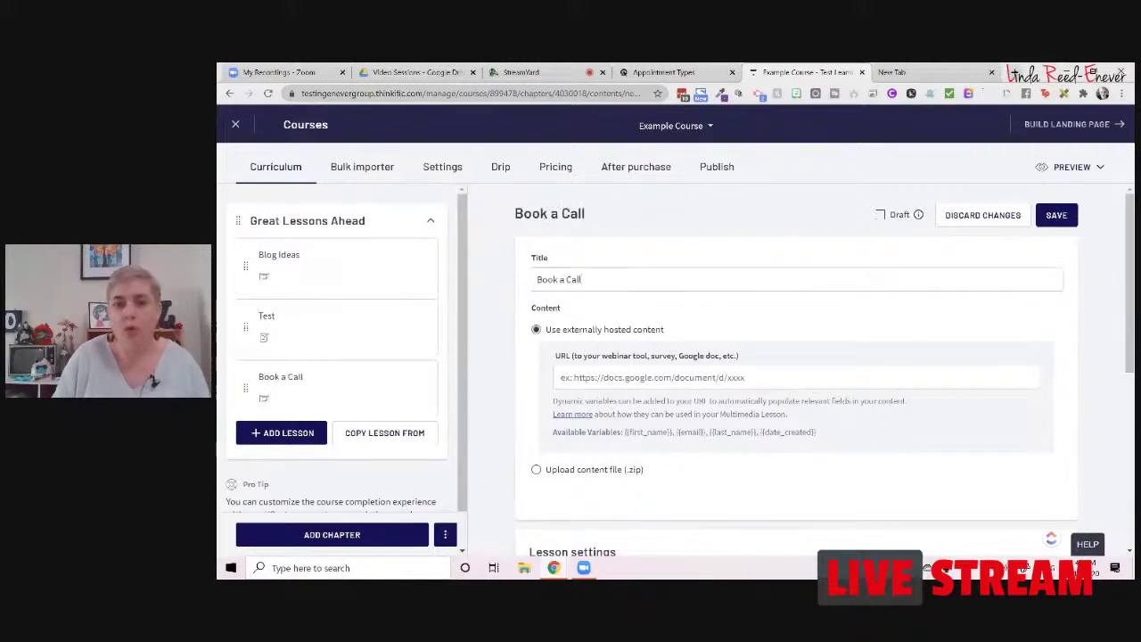
{"action": "left_click", "coordinate": [554, 388]}
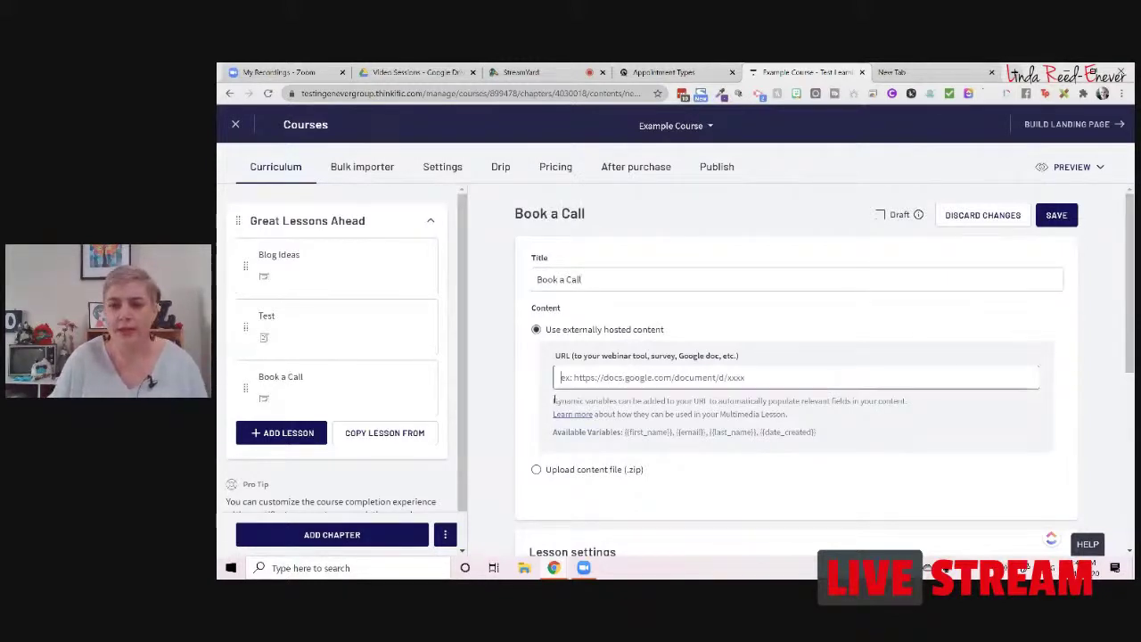
{"action": "key", "text": "ctrl+v"}
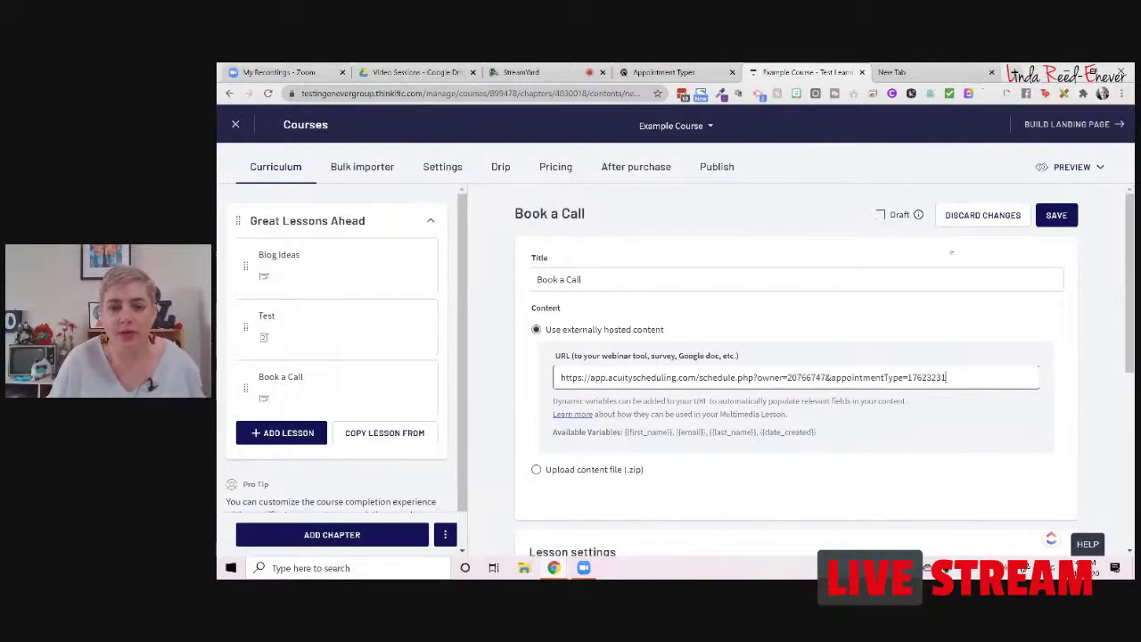
{"action": "scroll", "coordinate": [990, 286], "scroll_direction": "down", "scroll_amount": 3}
{"action": "scroll", "coordinate": [1006, 285], "scroll_direction": "up", "scroll_amount": 3}
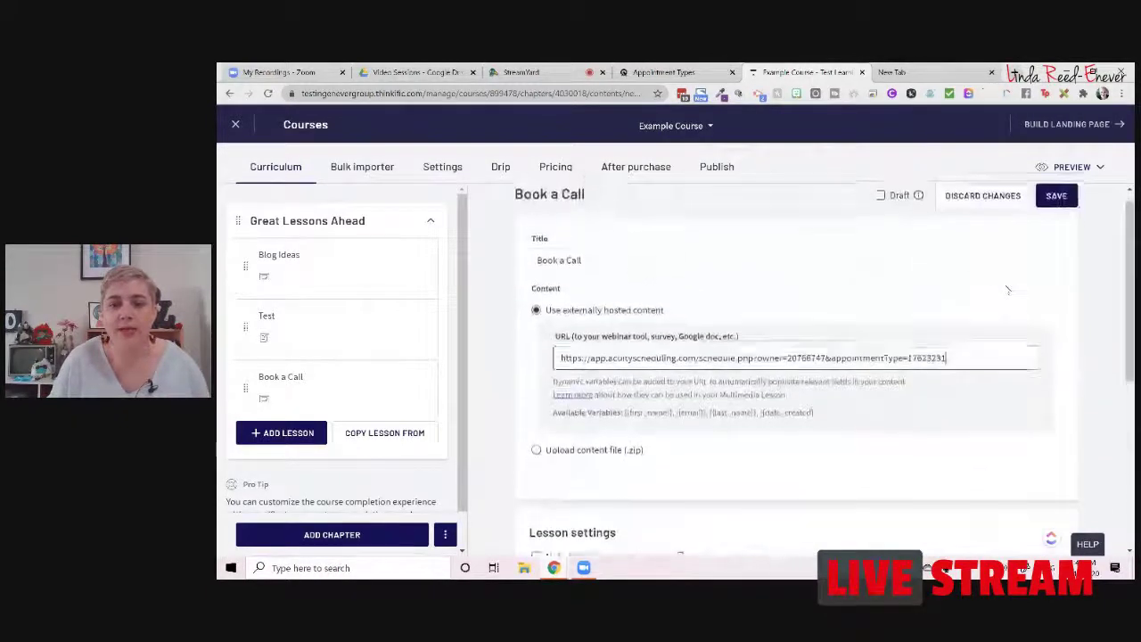
{"action": "scroll", "coordinate": [1005, 285], "scroll_direction": "down", "scroll_amount": 1}
{"action": "scroll", "coordinate": [1006, 286], "scroll_direction": "up", "scroll_amount": 1}
{"action": "left_click", "coordinate": [1063, 216]}
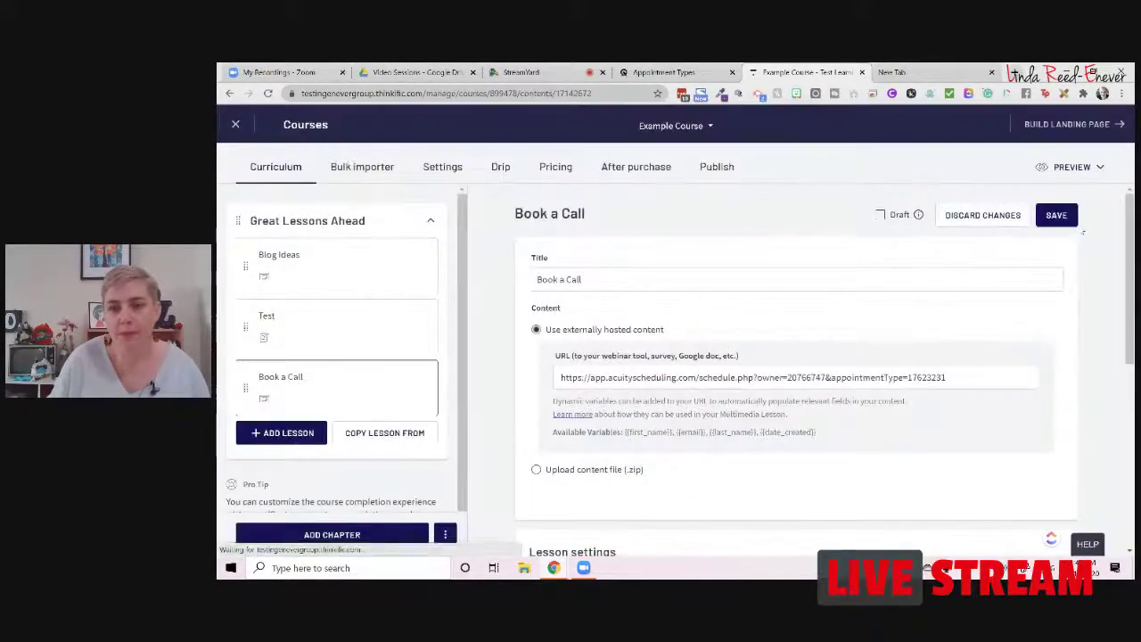
{"action": "left_click", "coordinate": [1087, 169]}
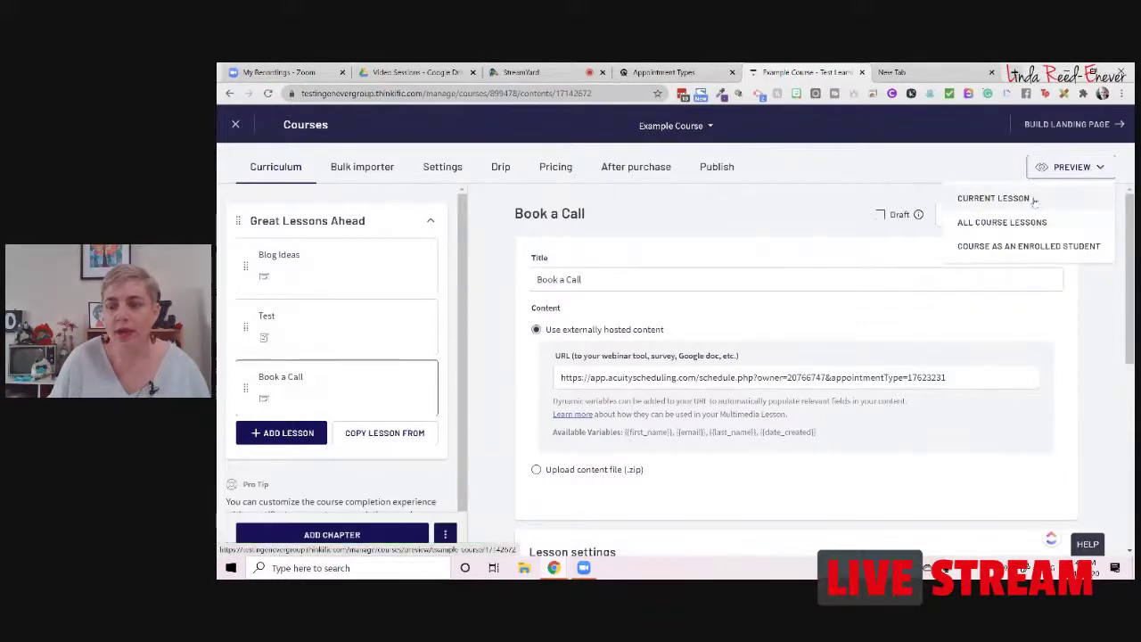
Step: Preview the Book a Call lesson to confirm the Acuity booking calendar appears
{"action": "left_click", "coordinate": [992, 197]}
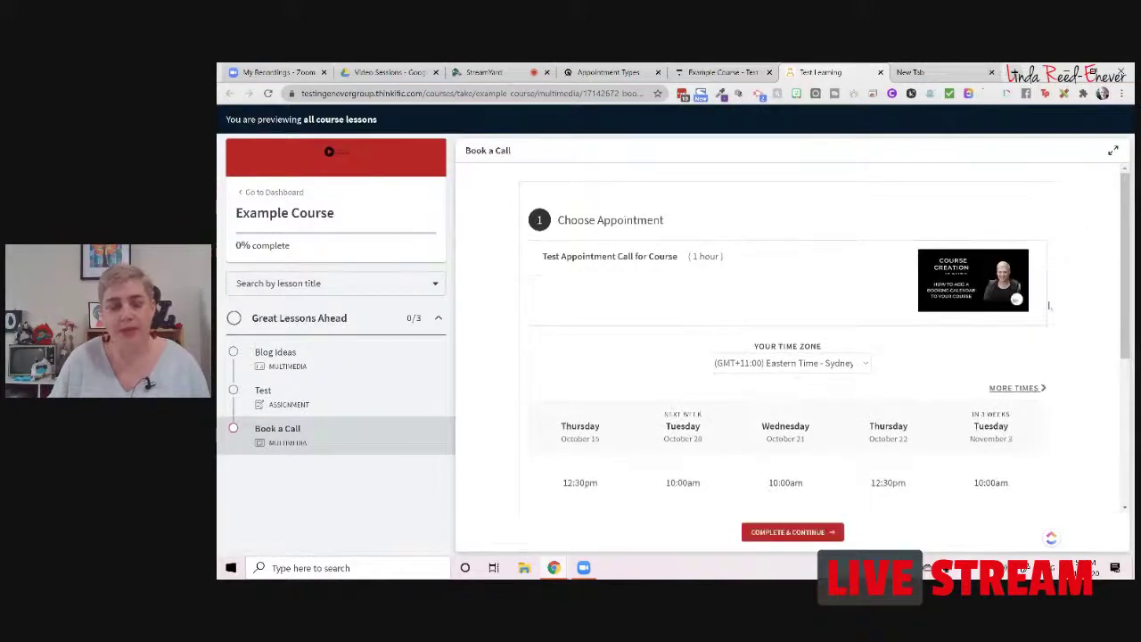
{"action": "scroll", "coordinate": [1049, 305], "scroll_direction": "down", "scroll_amount": 3}
{"action": "scroll", "coordinate": [1070, 318], "scroll_direction": "up", "scroll_amount": 3}
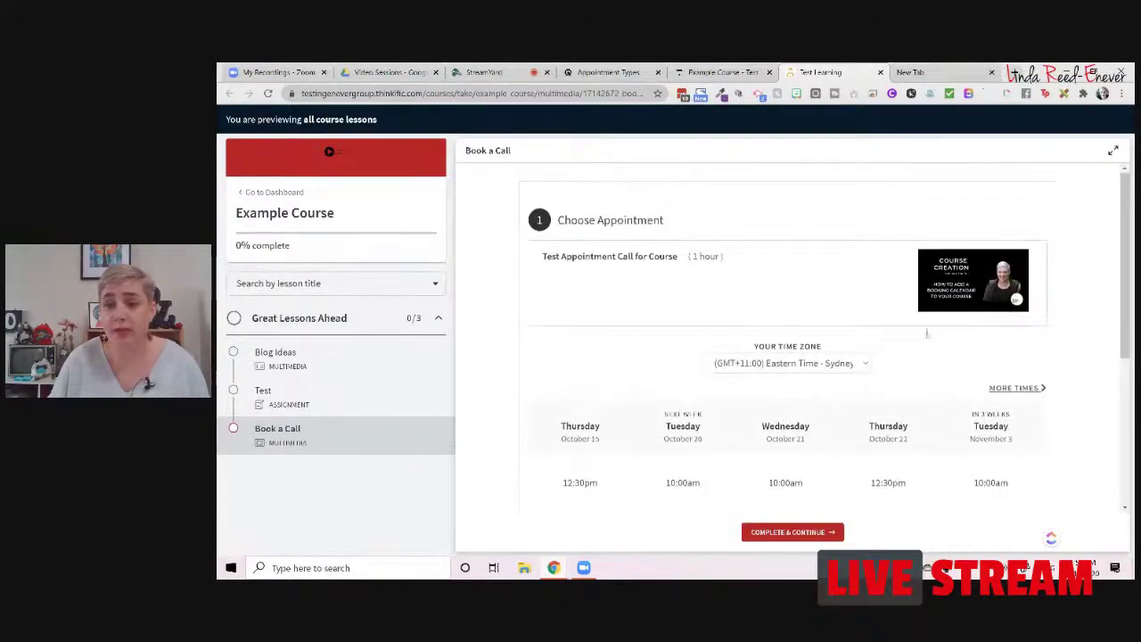
{"action": "scroll", "coordinate": [1036, 294], "scroll_direction": "down", "scroll_amount": 3}
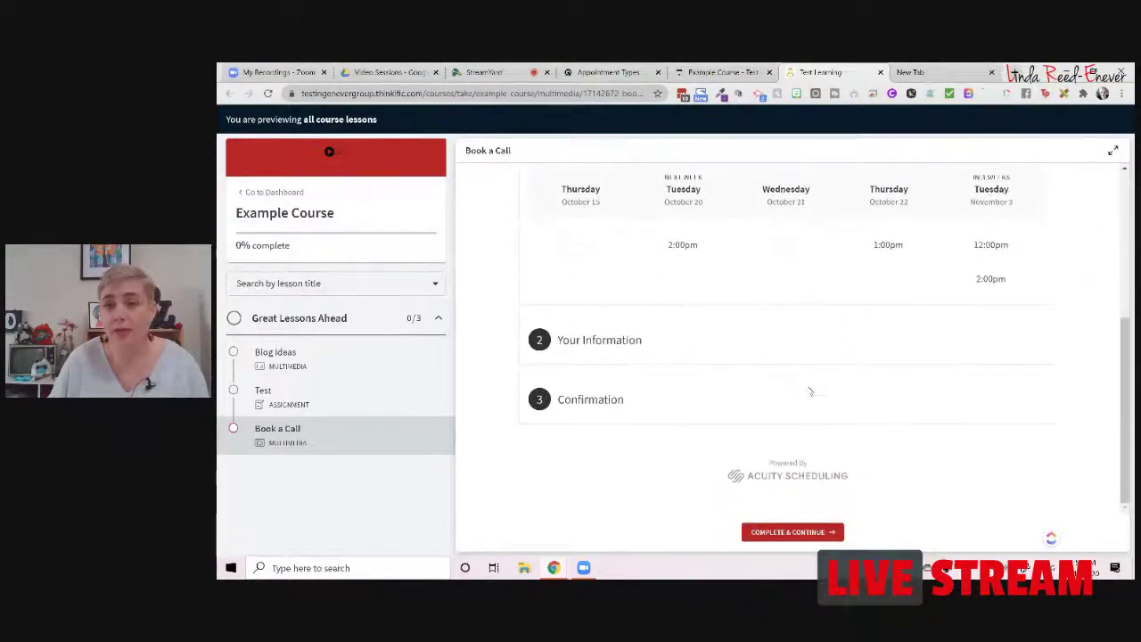
{"action": "left_click", "coordinate": [610, 73]}
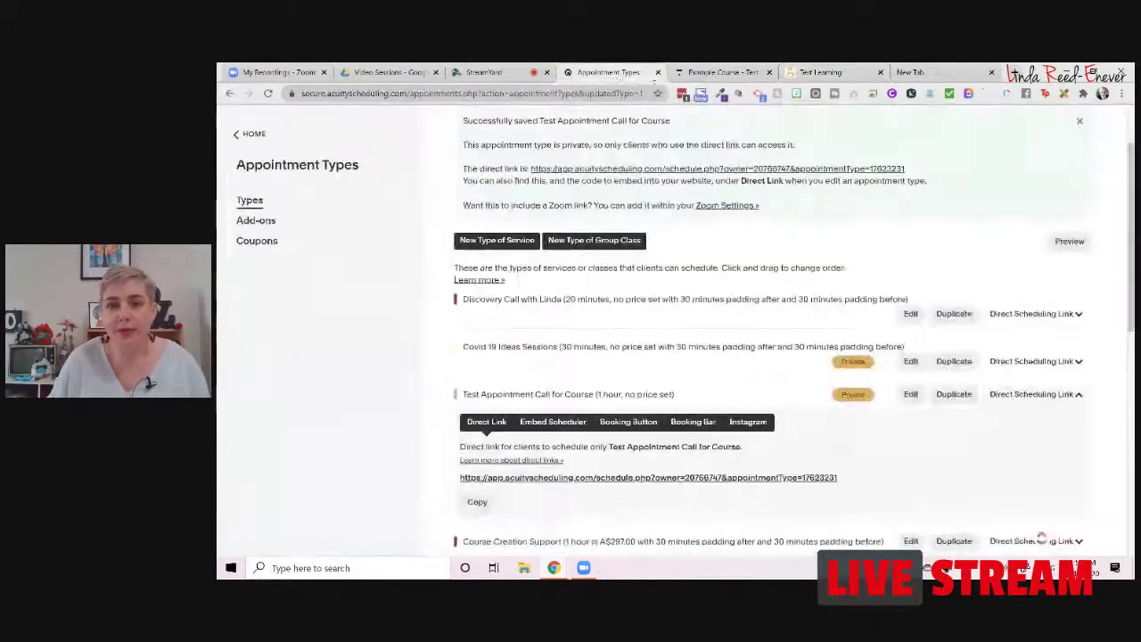
{"action": "left_click", "coordinate": [720, 72]}
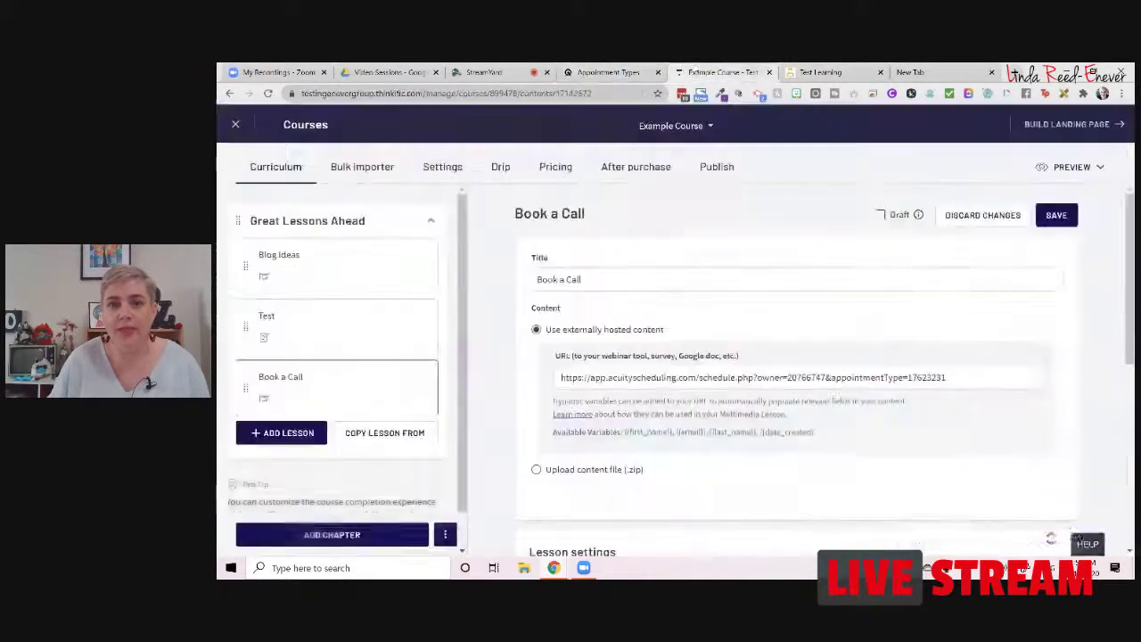
Step: Add a new text lesson titled 'Book a Call Text Lesson'
{"action": "left_click", "coordinate": [298, 439]}
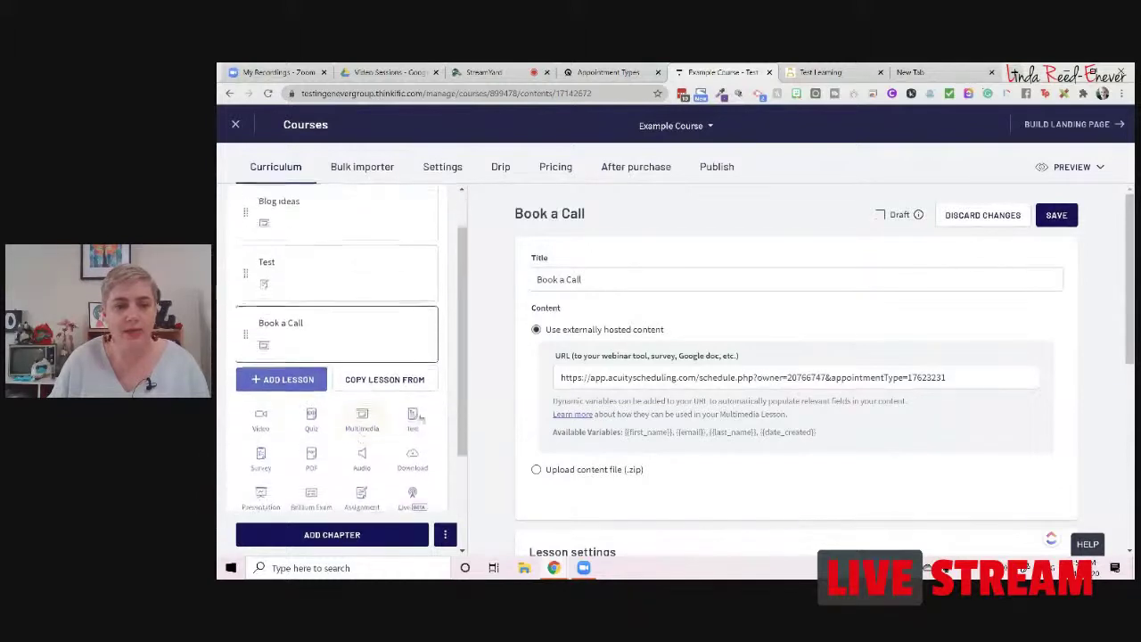
{"action": "left_click", "coordinate": [413, 411]}
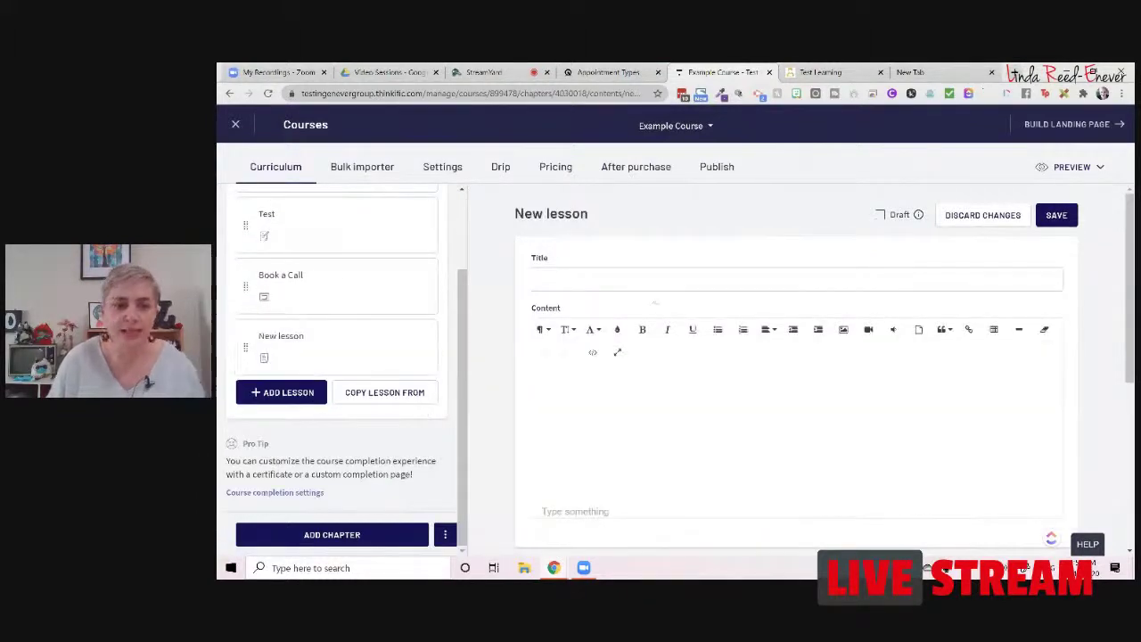
{"action": "left_click", "coordinate": [675, 276]}
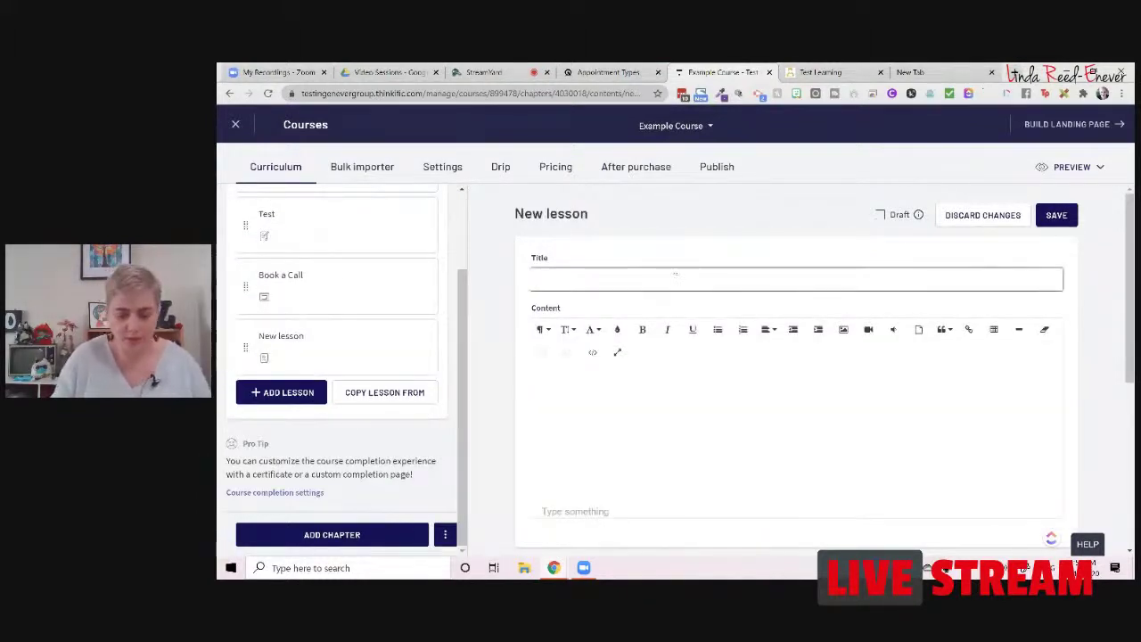
{"action": "type", "text": "Book a Call"}
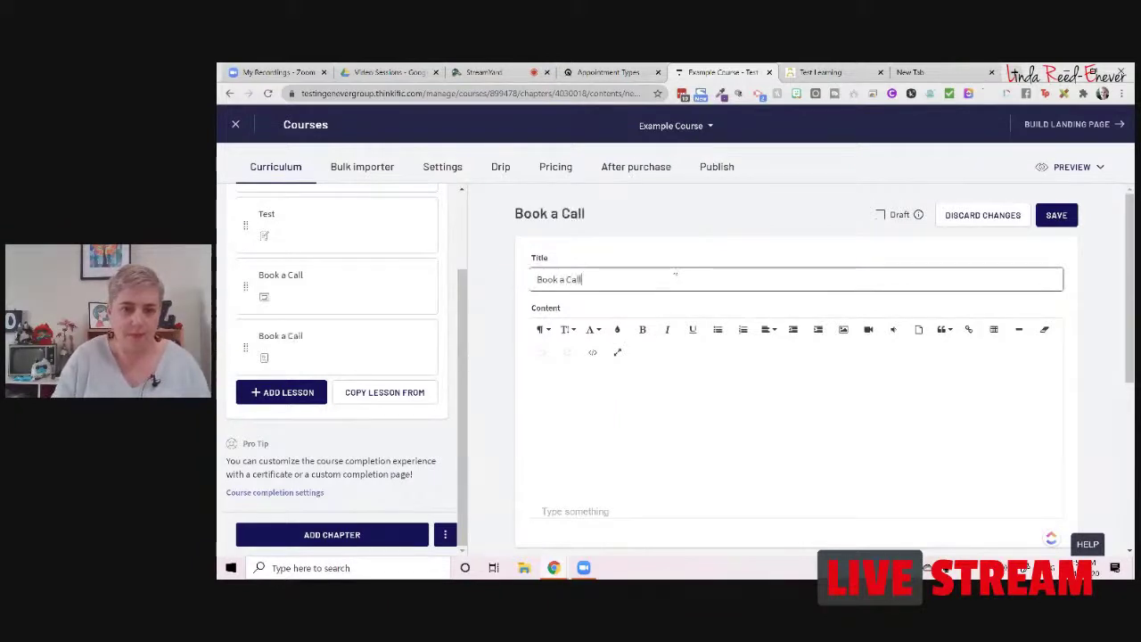
{"action": "type", "text": " Text Le"}
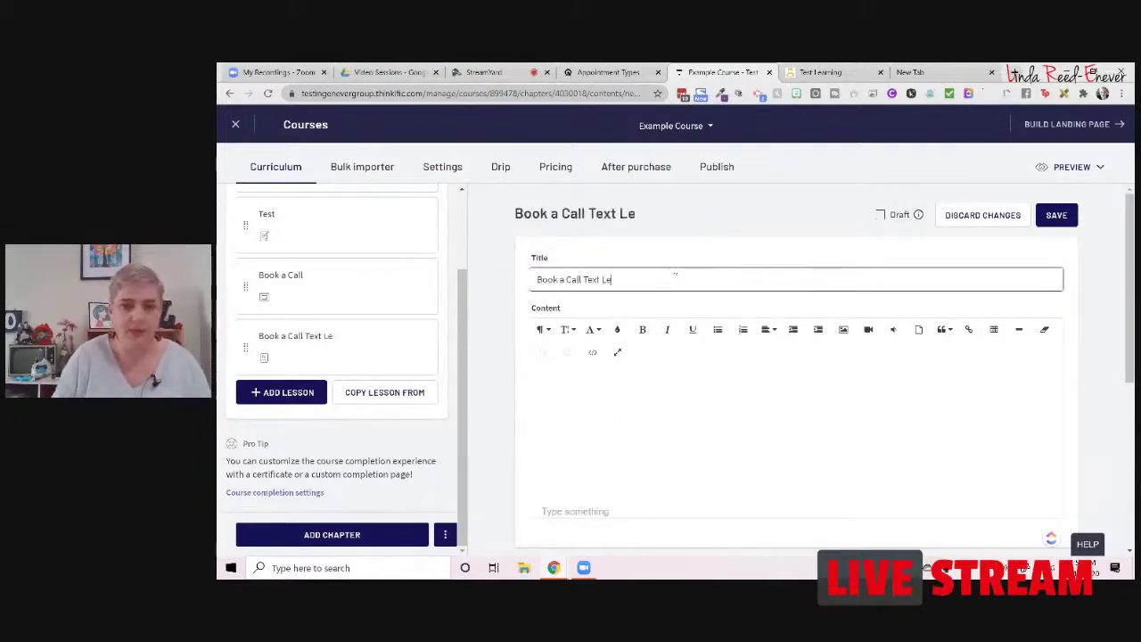
{"action": "type", "text": "sson"}
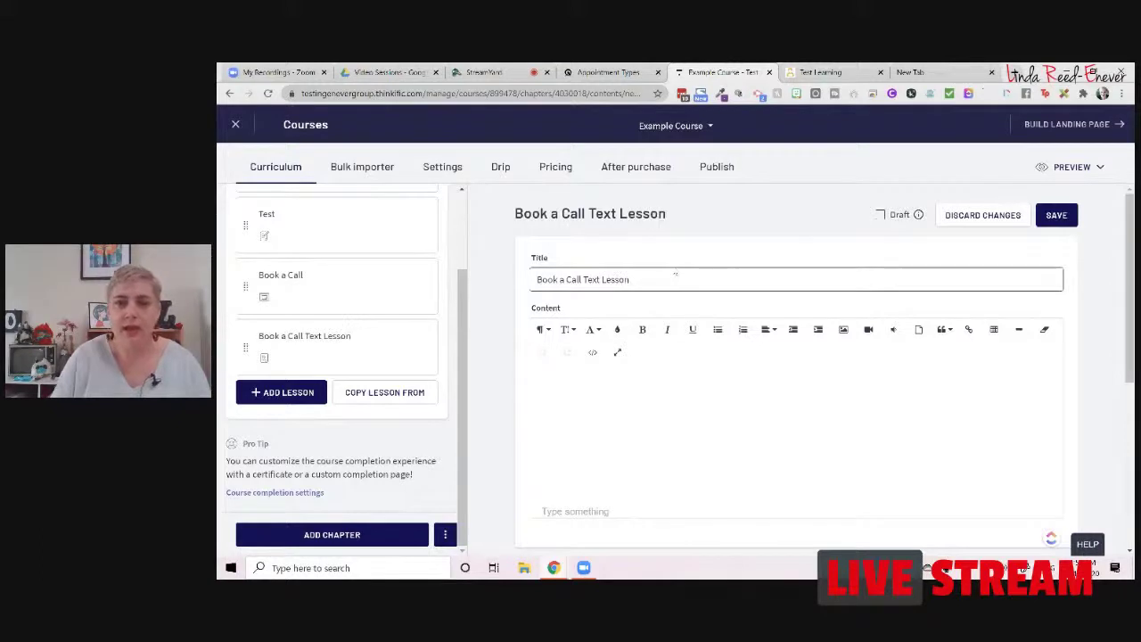
Step: Write the intro 'Intro text about what the call will do and…' in the lesson body
{"action": "left_click", "coordinate": [605, 376]}
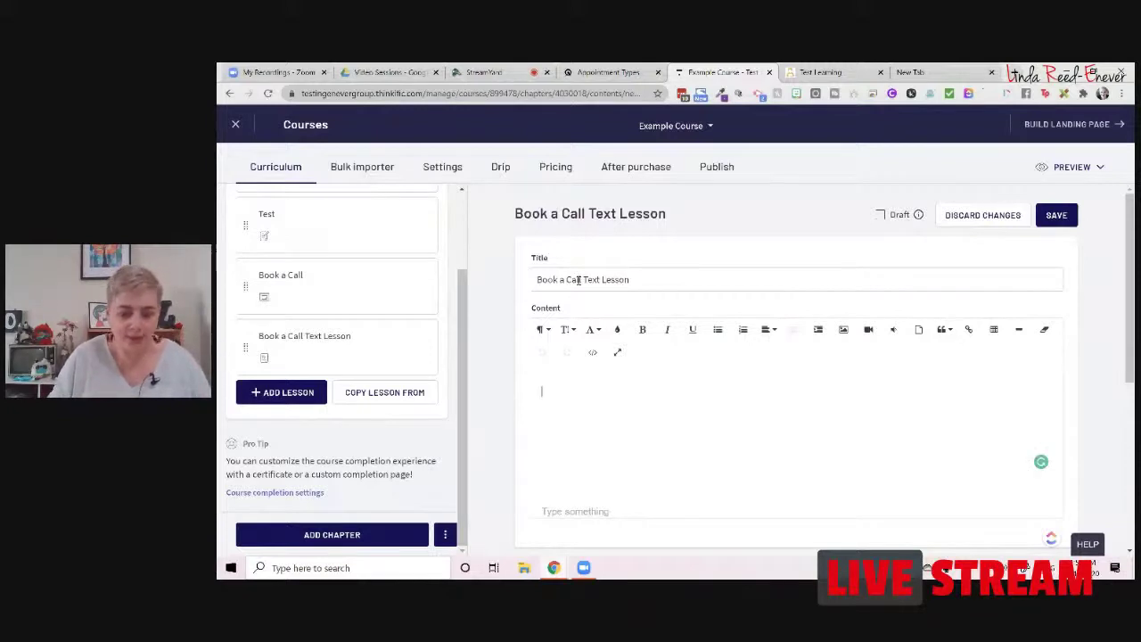
{"action": "type", "text": "Intro"}
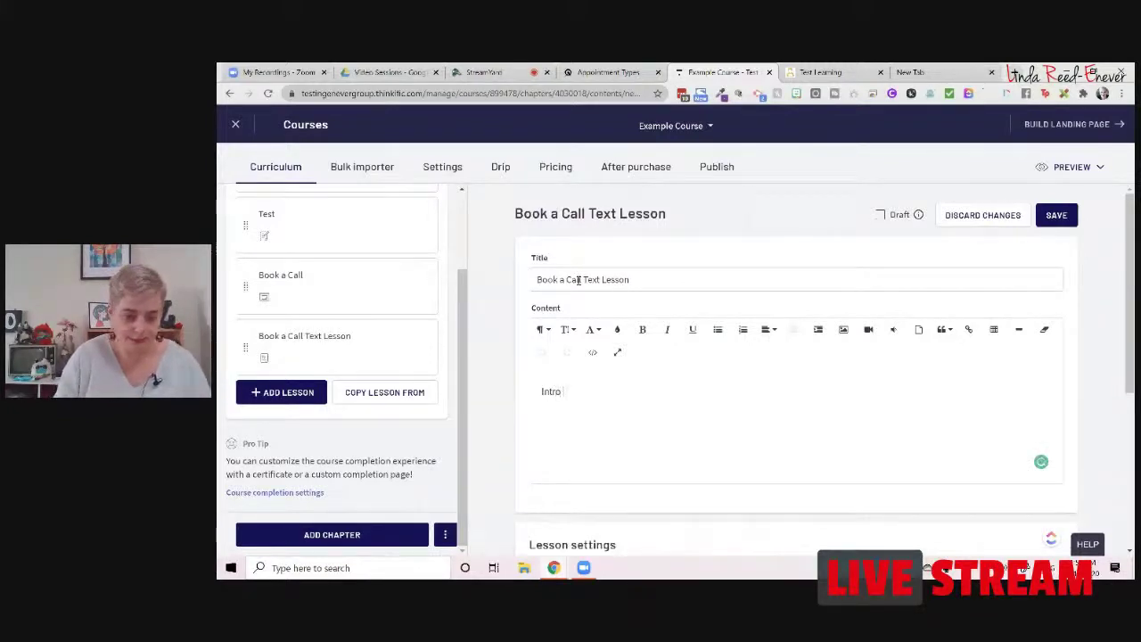
{"action": "type", "text": " text abou"}
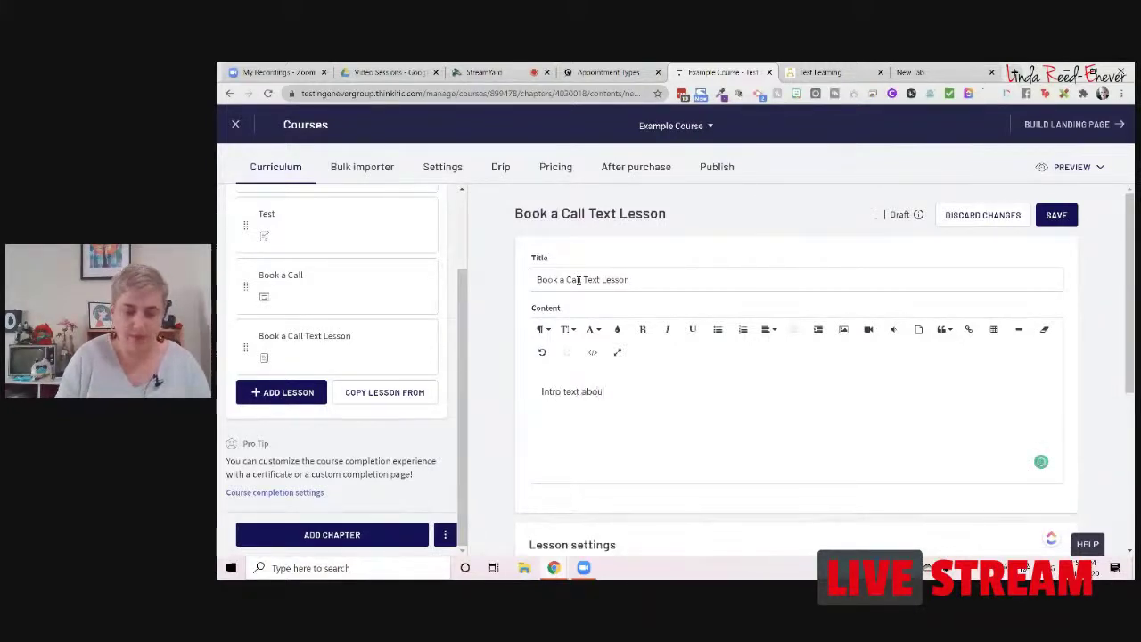
{"action": "type", "text": "t what the"}
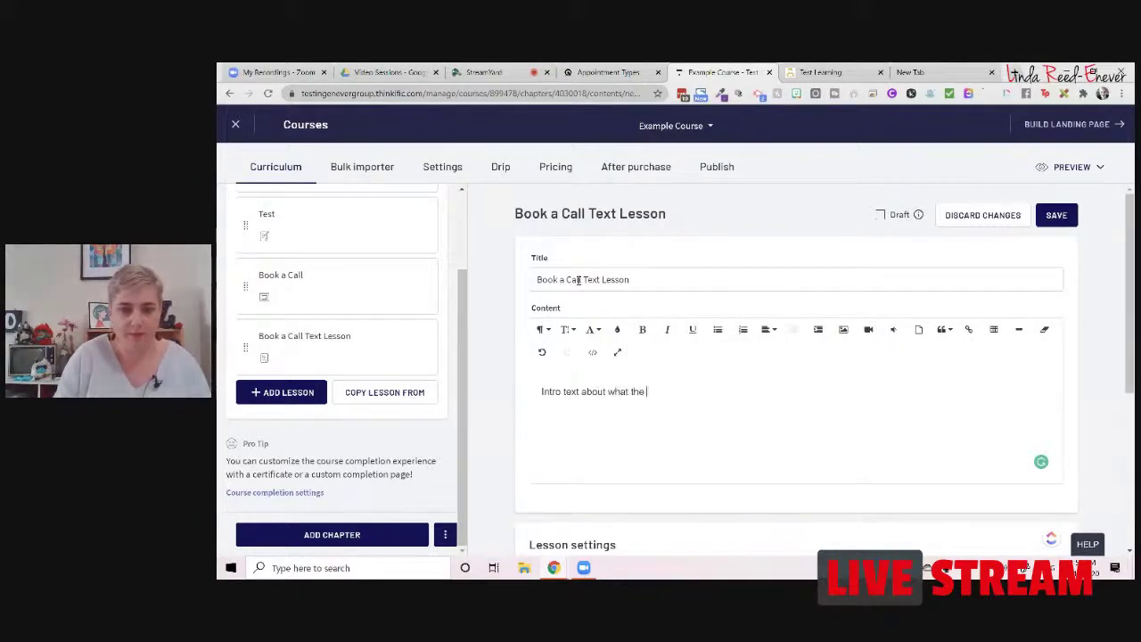
{"action": "type", "text": " call will do and how the can book"}
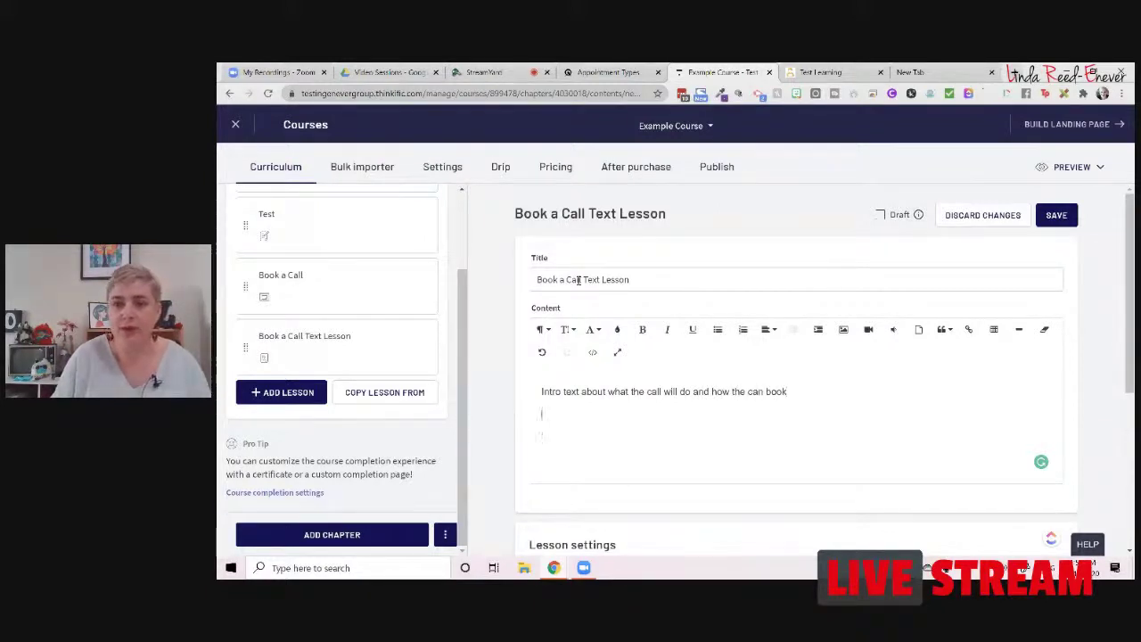
{"action": "left_click", "coordinate": [869, 332]}
Step: Insert the chosen course video below the intro text
{"action": "left_click", "coordinate": [814, 456]}
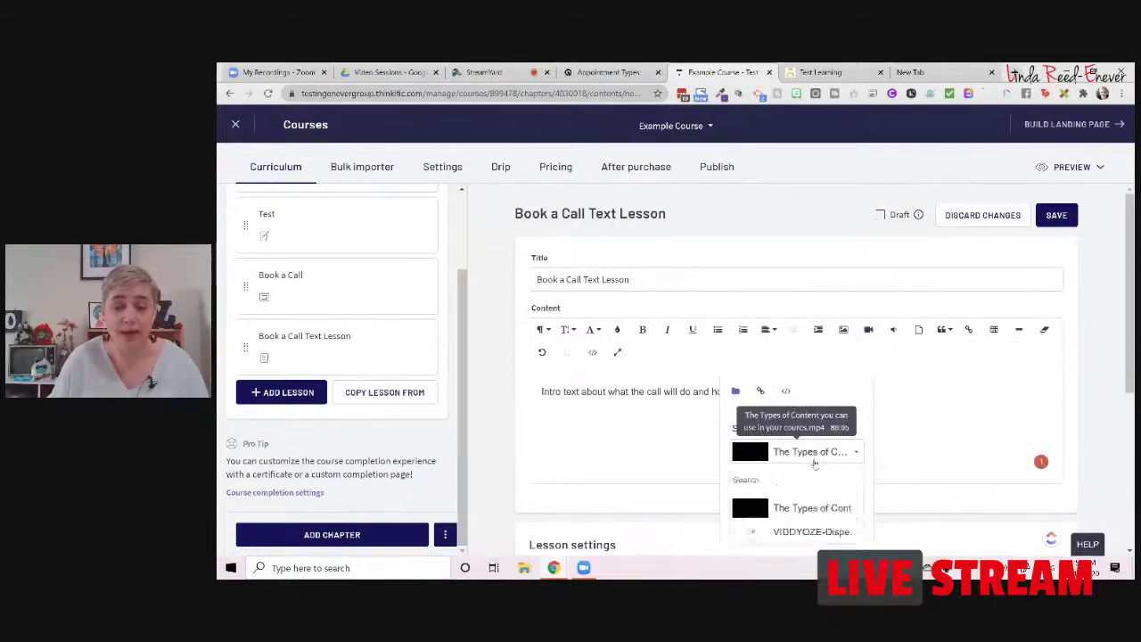
{"action": "left_click", "coordinate": [802, 507]}
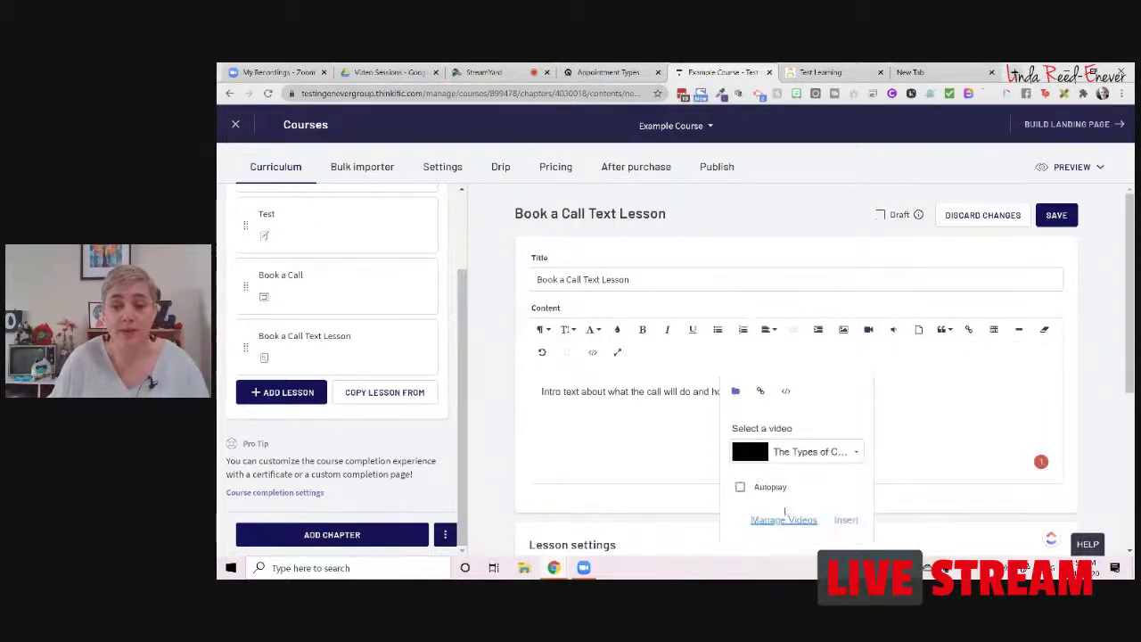
{"action": "left_click", "coordinate": [844, 520]}
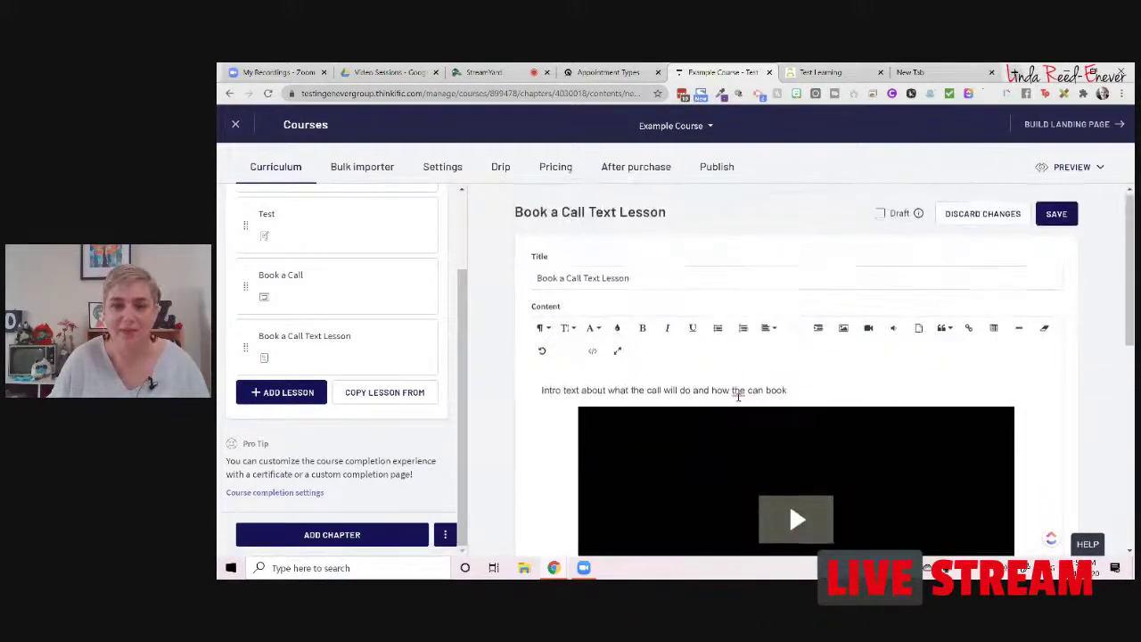
Step: Correct 'the' to 'they' so the intro reads 'how they can book'
{"action": "right_click", "coordinate": [738, 394]}
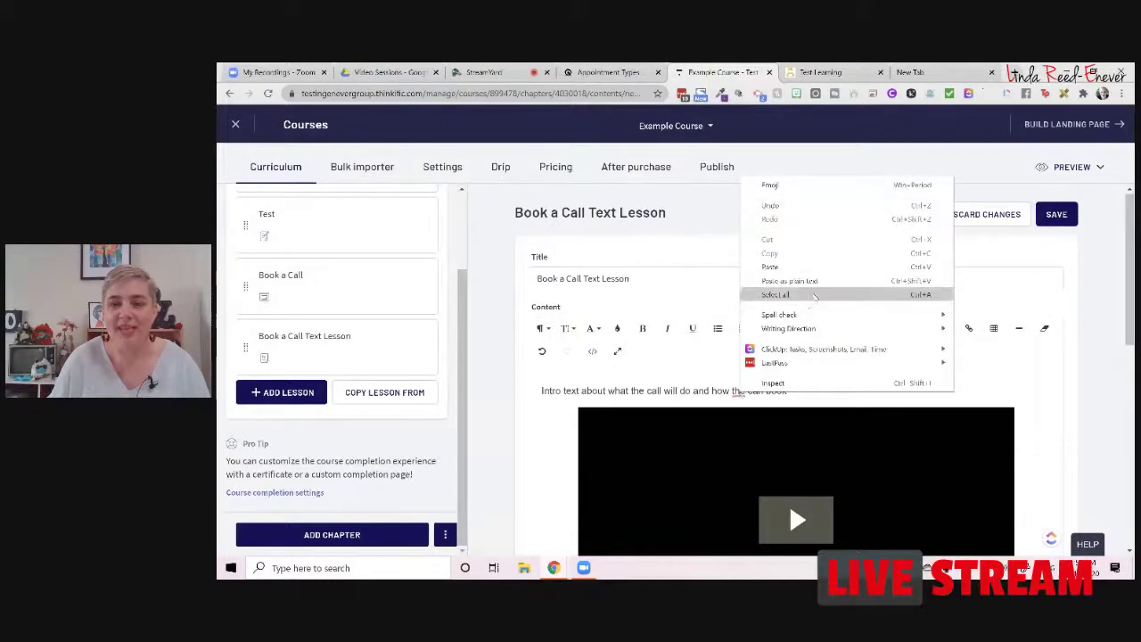
{"action": "left_click", "coordinate": [738, 392]}
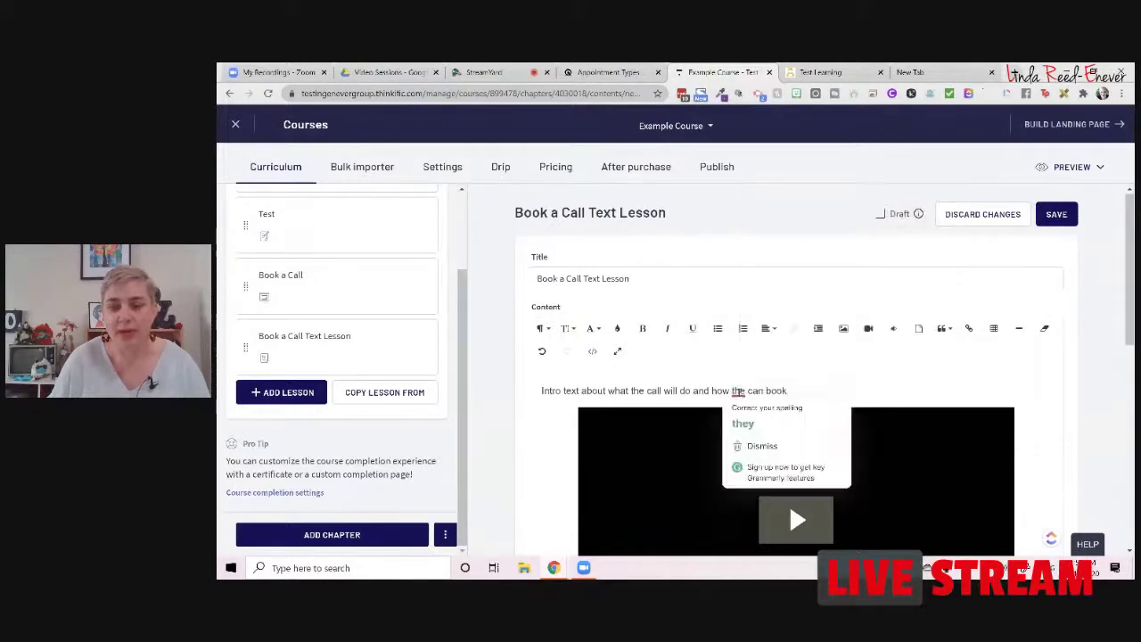
{"action": "right_click", "coordinate": [737, 396]}
{"action": "left_click", "coordinate": [739, 427]}
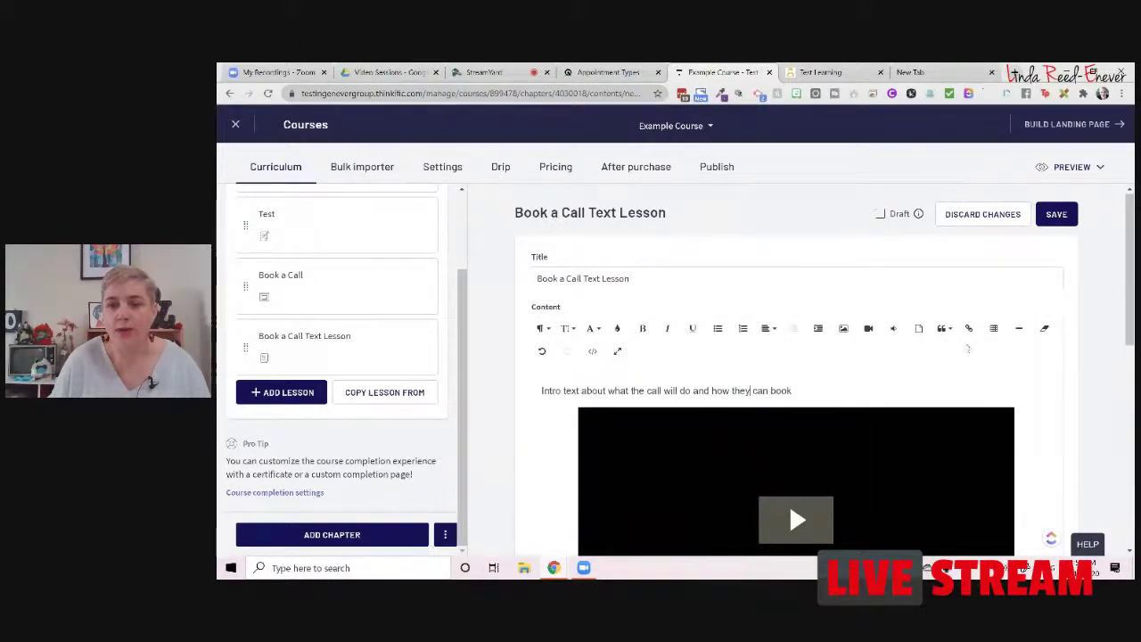
{"action": "scroll", "coordinate": [802, 357], "scroll_direction": "down", "scroll_amount": 3}
{"action": "key", "text": "ctrl+shift+Tab"}
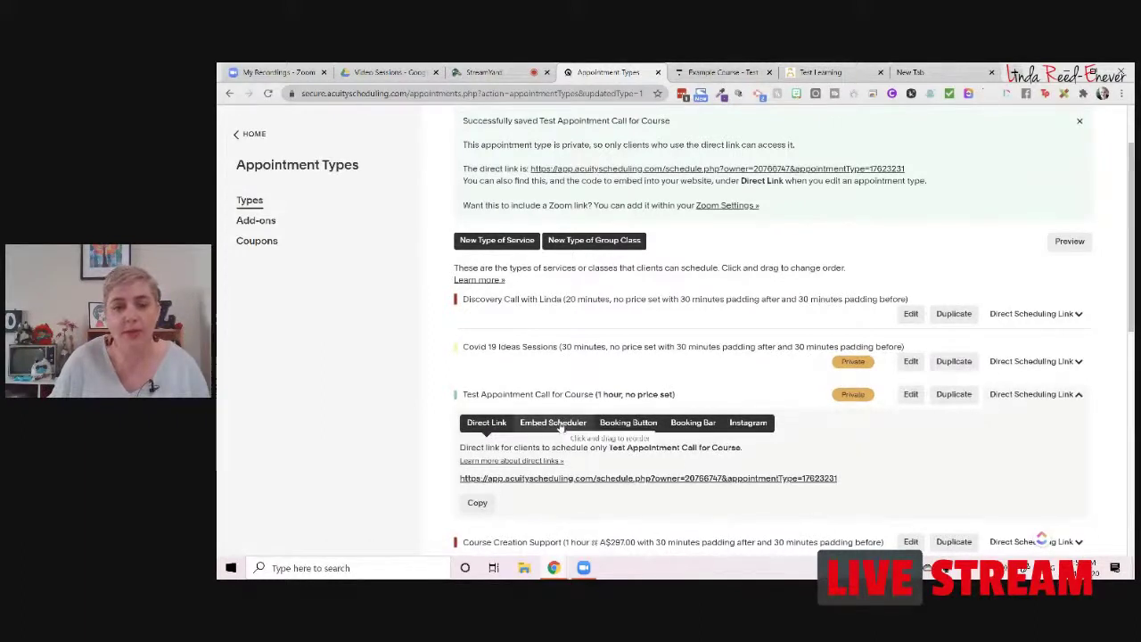
Step: Copy the Acuity embed scheduler code for Test Appointment Call for Course, then return to Thinkific
{"action": "left_click", "coordinate": [560, 424]}
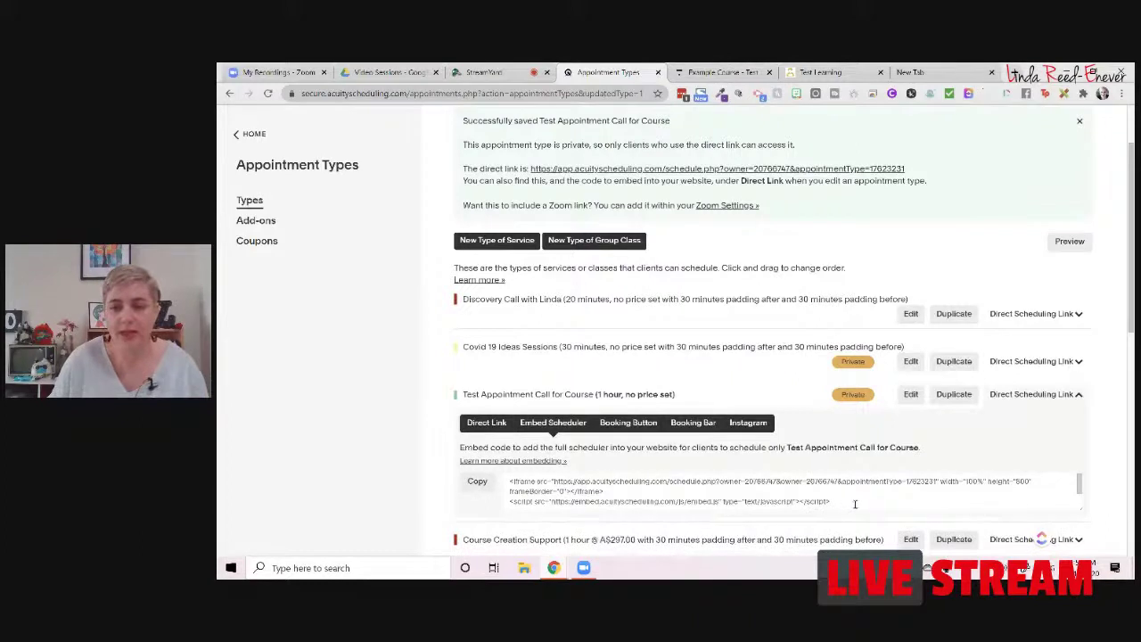
{"action": "left_click_drag", "start_coordinate": [854, 505], "coordinate": [509, 481]}
{"action": "right_click", "coordinate": [559, 481]}
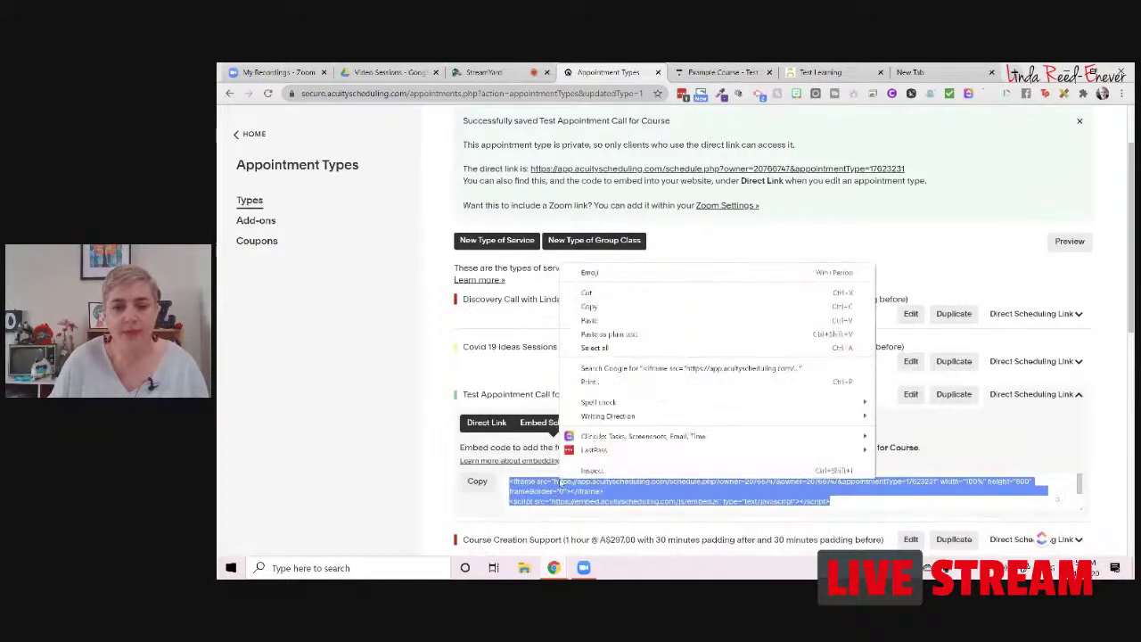
{"action": "left_click", "coordinate": [613, 319]}
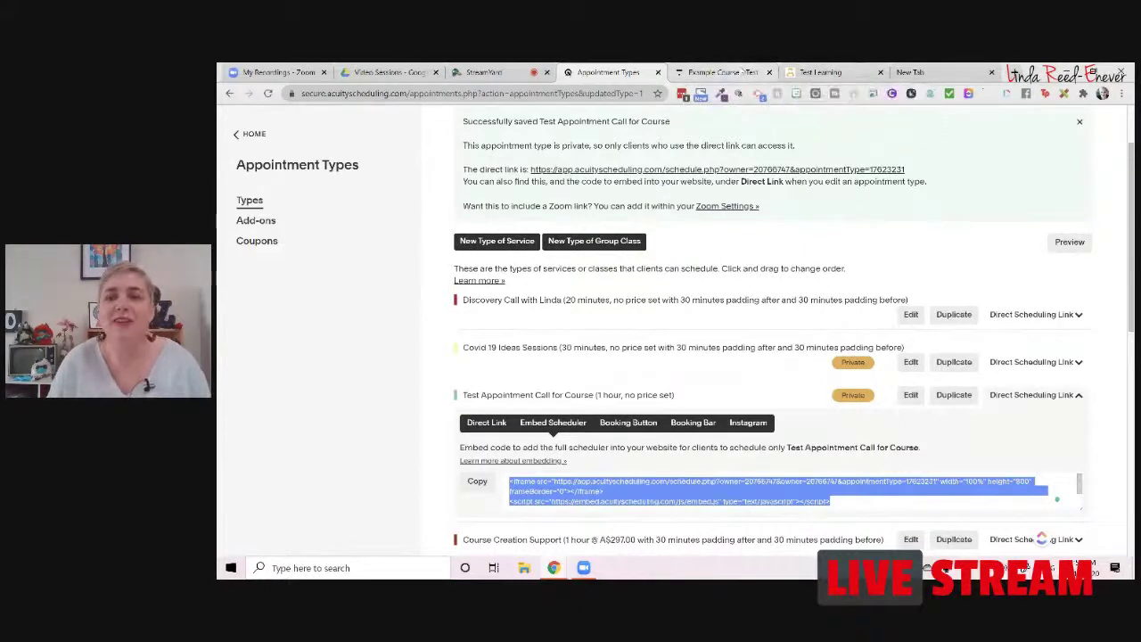
{"action": "left_click", "coordinate": [742, 72]}
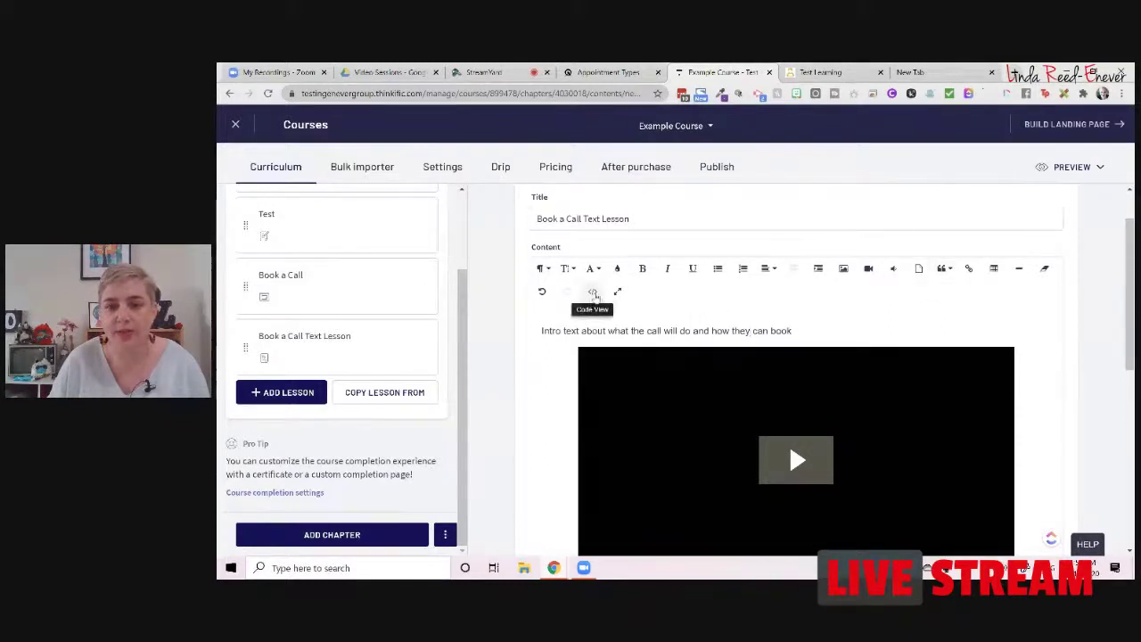
Step: Paste the Acuity embed code on a new line after the video markup in Code View
{"action": "left_click", "coordinate": [594, 294]}
{"action": "left_click", "coordinate": [600, 404]}
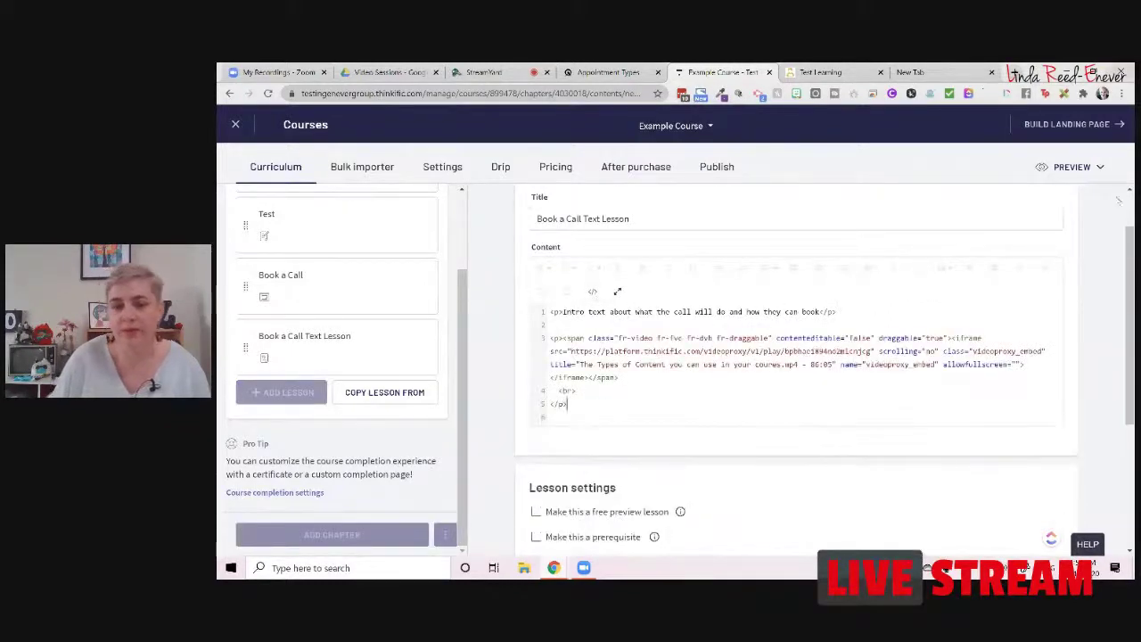
{"action": "key", "text": "Return"}
{"action": "key", "text": "Return"}
{"action": "key", "text": "ctrl+v"}
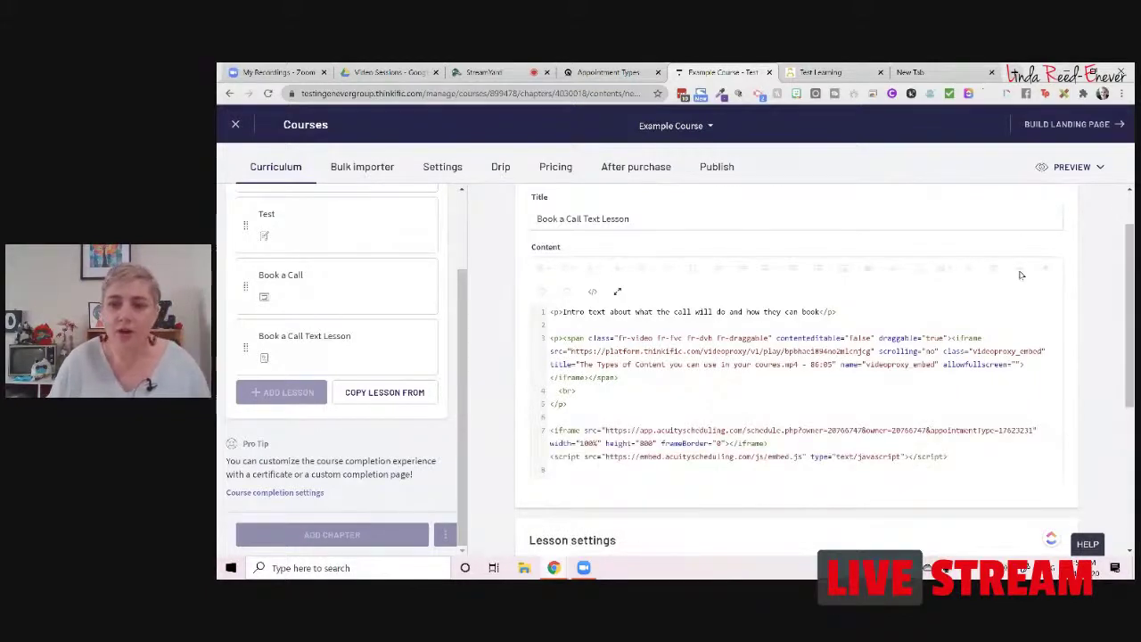
{"action": "scroll", "coordinate": [1021, 275], "scroll_direction": "up", "scroll_amount": 1}
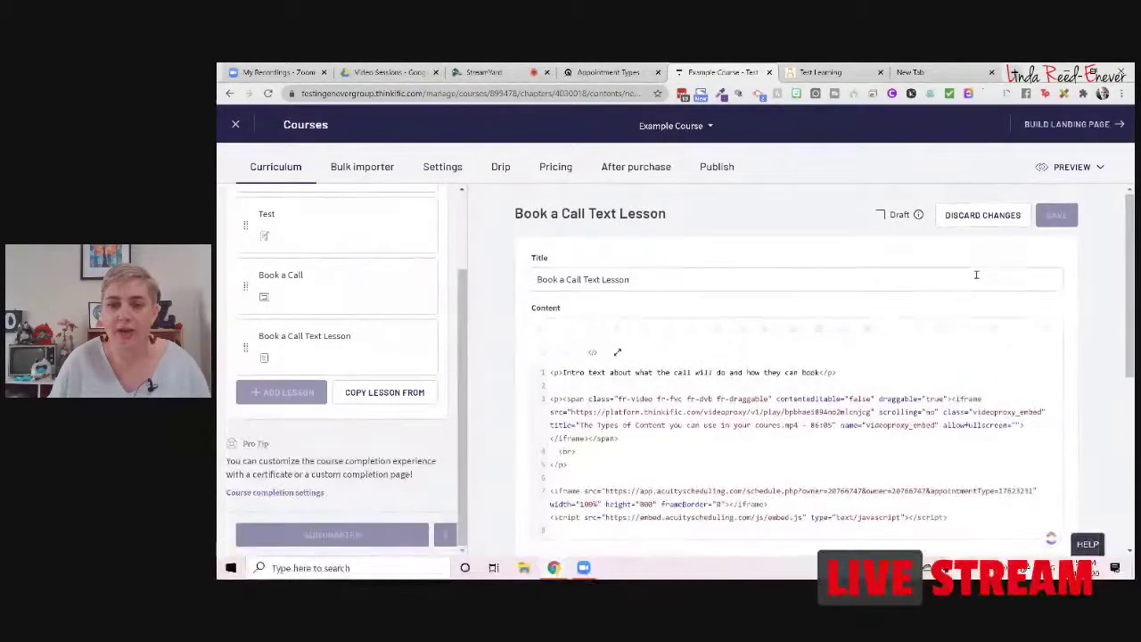
{"action": "scroll", "coordinate": [976, 274], "scroll_direction": "down", "scroll_amount": 3}
{"action": "scroll", "coordinate": [975, 275], "scroll_direction": "up", "scroll_amount": 3}
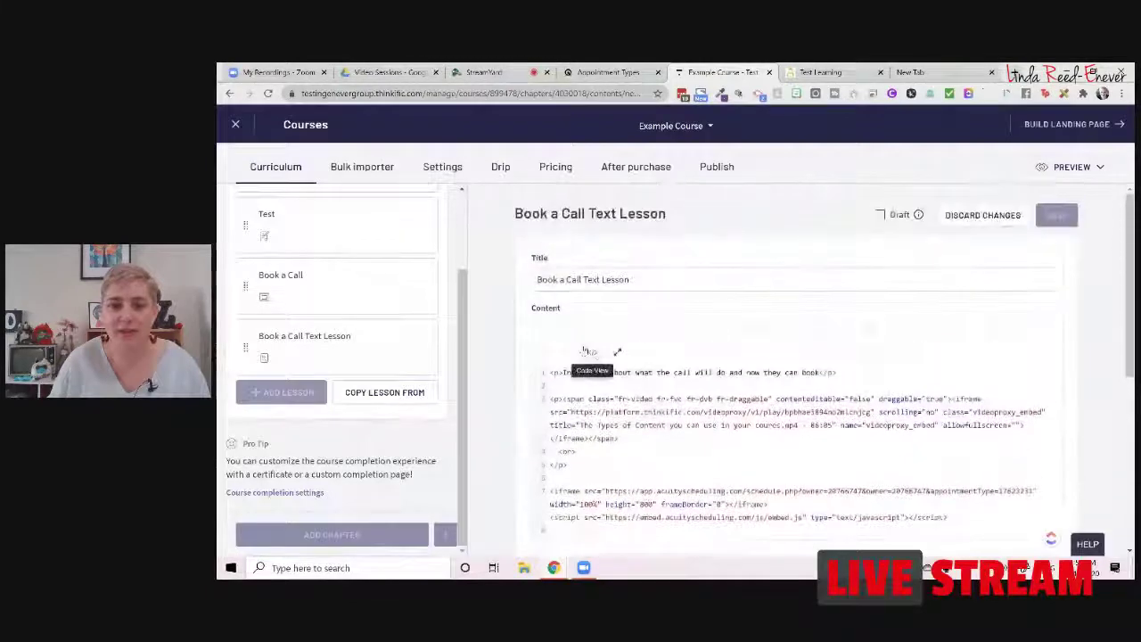
Step: Return to the visual editor, check the booking calendar below the video, and save the lesson
{"action": "left_click", "coordinate": [592, 353]}
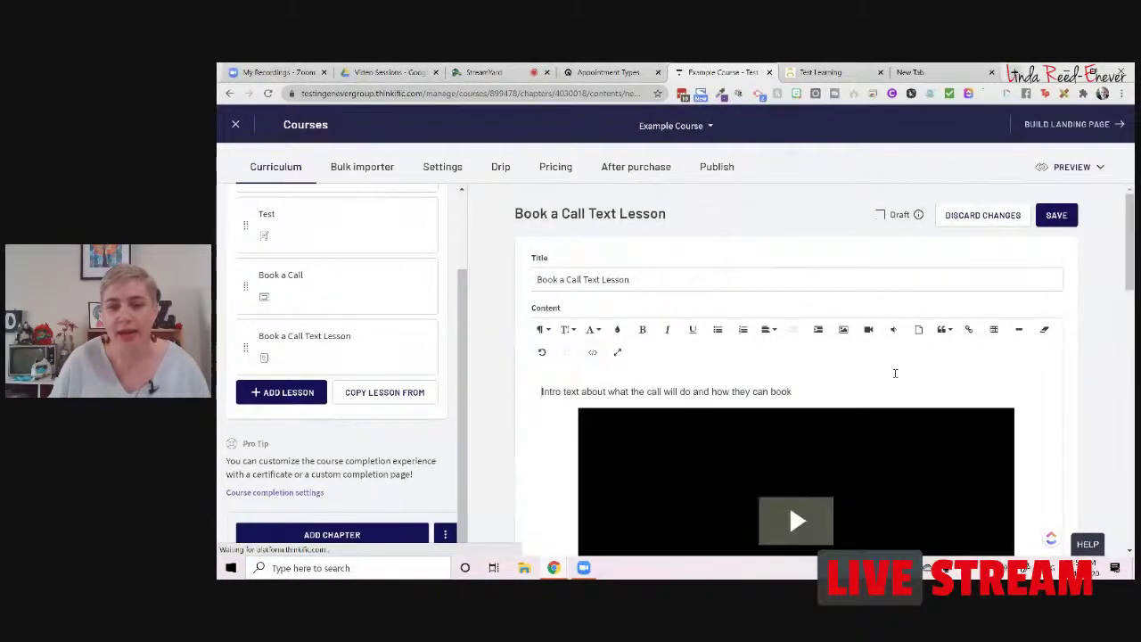
{"action": "scroll", "coordinate": [891, 374], "scroll_direction": "down", "scroll_amount": 3}
{"action": "scroll", "coordinate": [1078, 313], "scroll_direction": "down", "scroll_amount": 10}
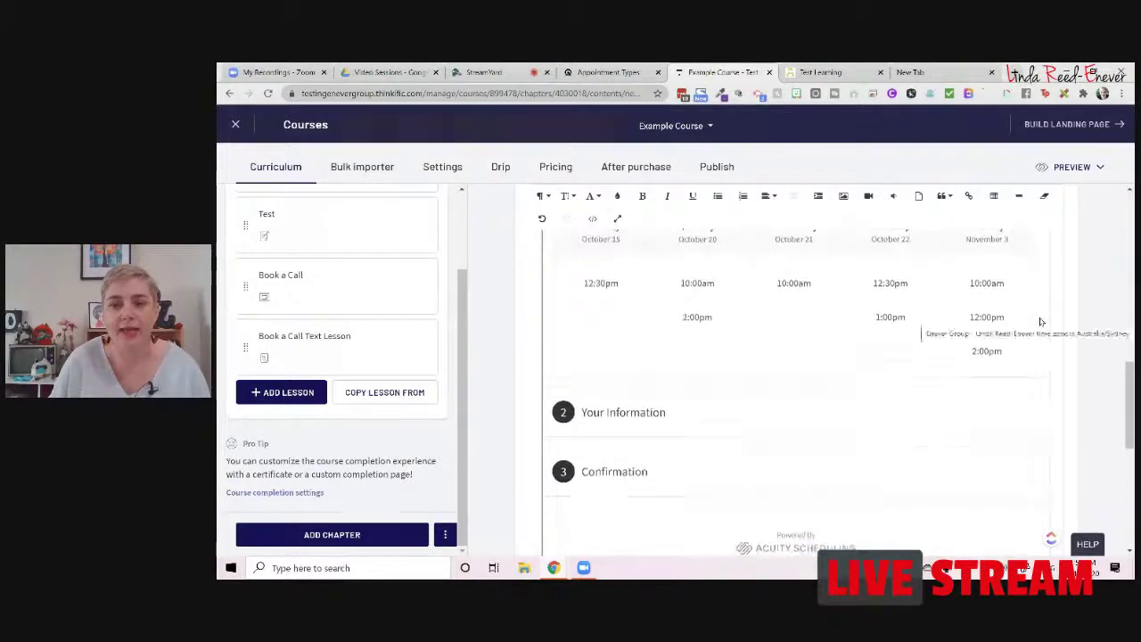
{"action": "scroll", "coordinate": [1040, 321], "scroll_direction": "down", "scroll_amount": 5}
{"action": "scroll", "coordinate": [1103, 340], "scroll_direction": "down", "scroll_amount": 2}
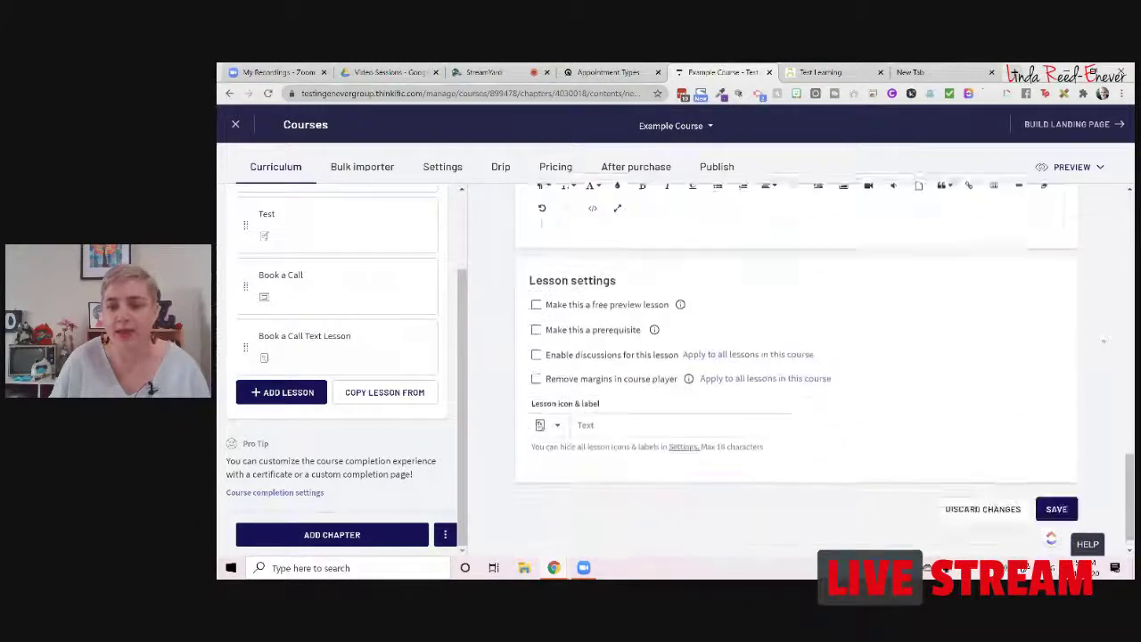
{"action": "left_click", "coordinate": [1056, 486]}
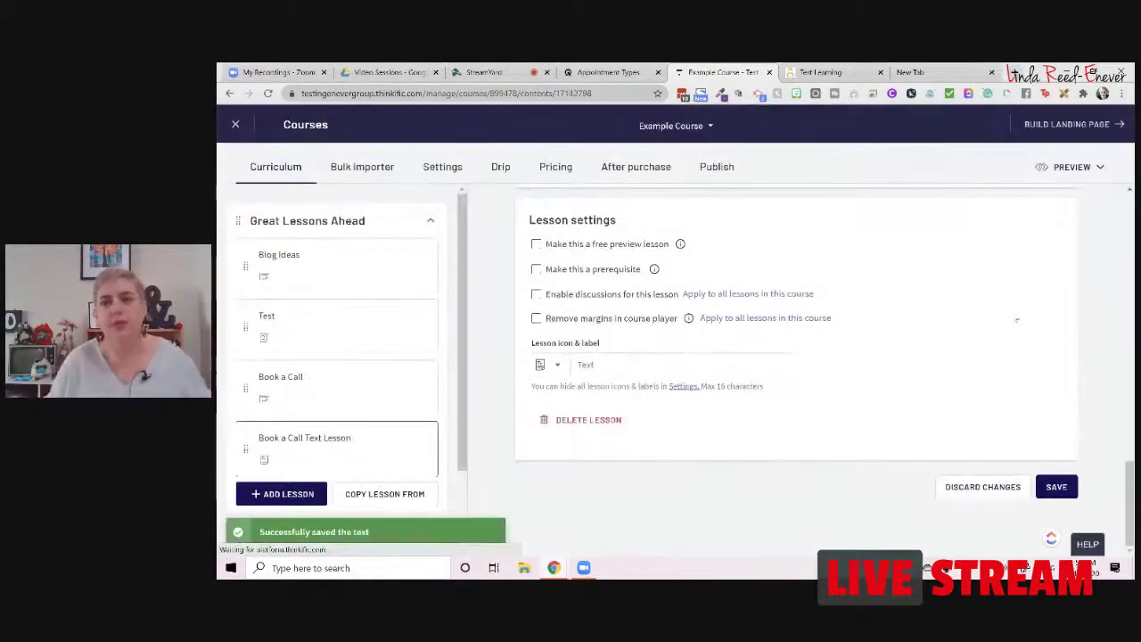
Step: Preview the current Book a Call Text Lesson down to its embedded scheduler
{"action": "left_click", "coordinate": [1082, 167]}
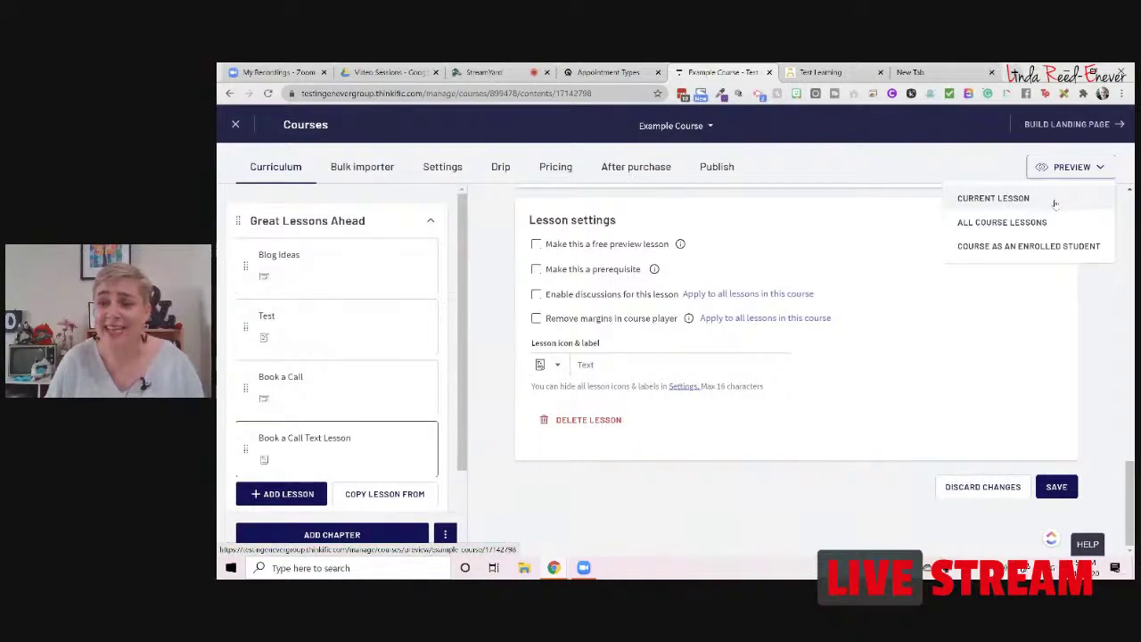
{"action": "left_click", "coordinate": [1053, 200]}
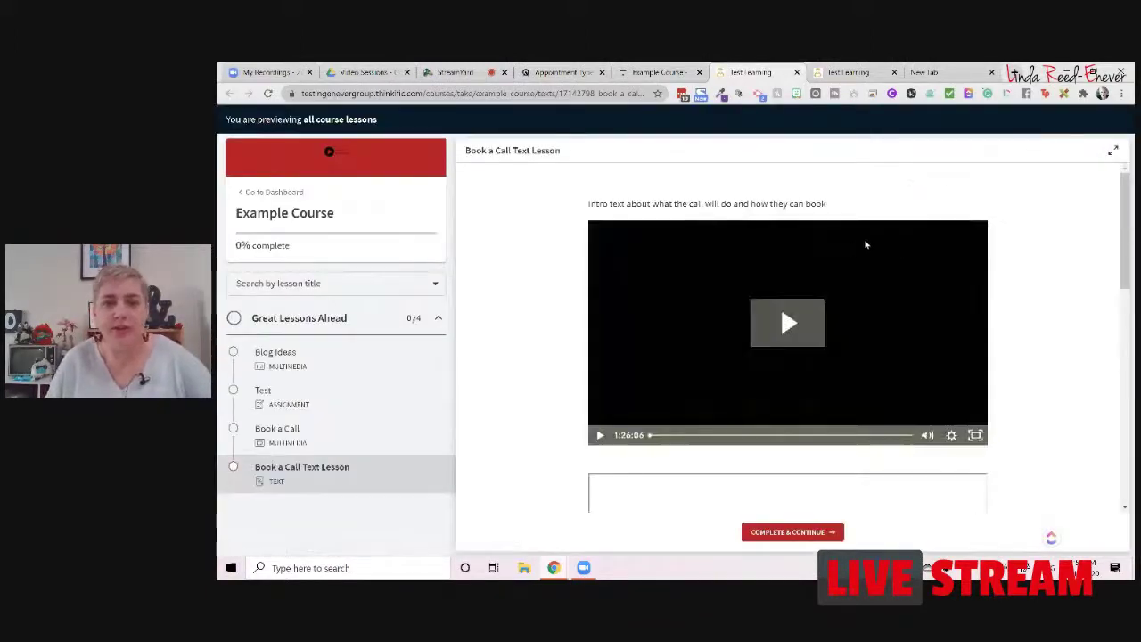
{"action": "scroll", "coordinate": [877, 277], "scroll_direction": "down", "scroll_amount": 4}
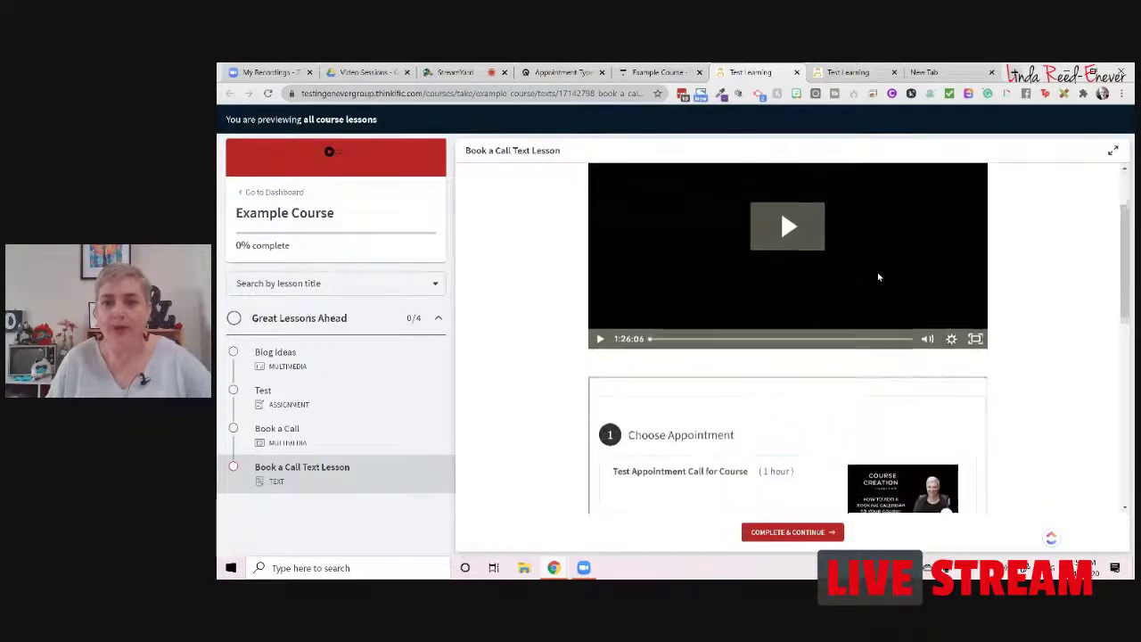
{"action": "scroll", "coordinate": [878, 278], "scroll_direction": "down", "scroll_amount": 5}
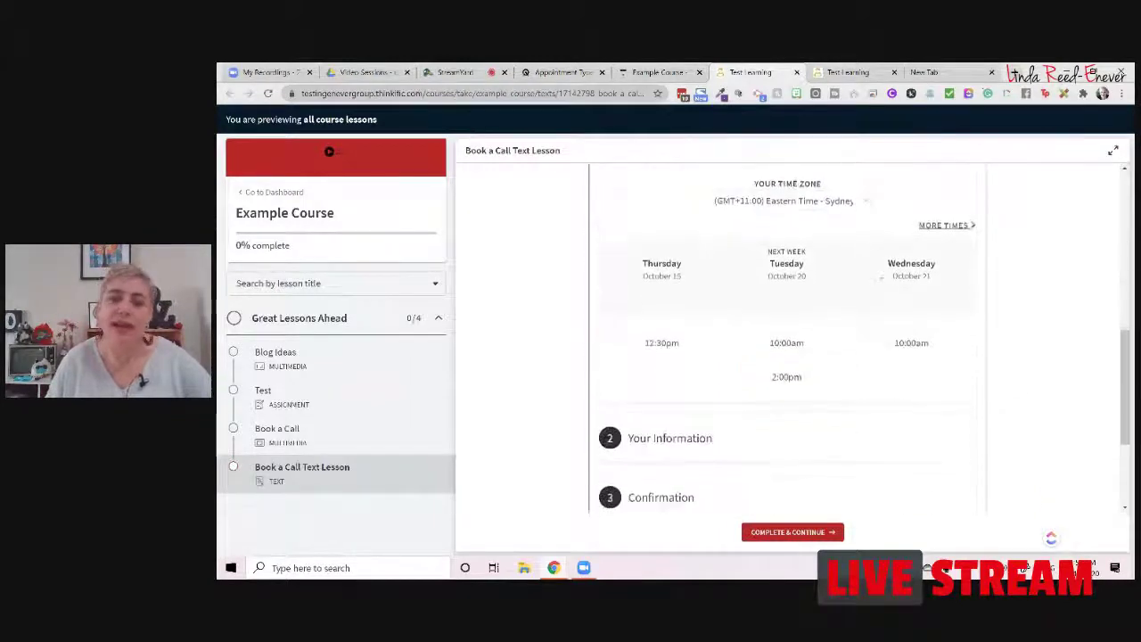
{"action": "scroll", "coordinate": [879, 277], "scroll_direction": "up", "scroll_amount": 5}
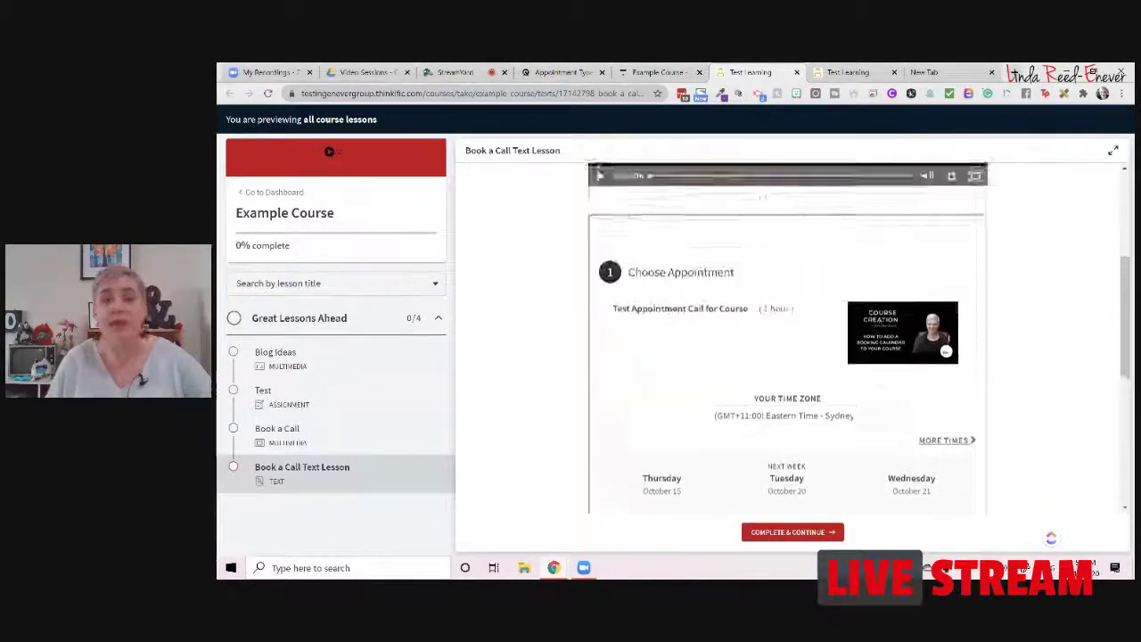
{"action": "scroll", "coordinate": [780, 387], "scroll_direction": "down", "scroll_amount": 2}
Step: Choose the Tuesday, October 20 10:00am slot and continue to the Your Information form
{"action": "left_click", "coordinate": [786, 408]}
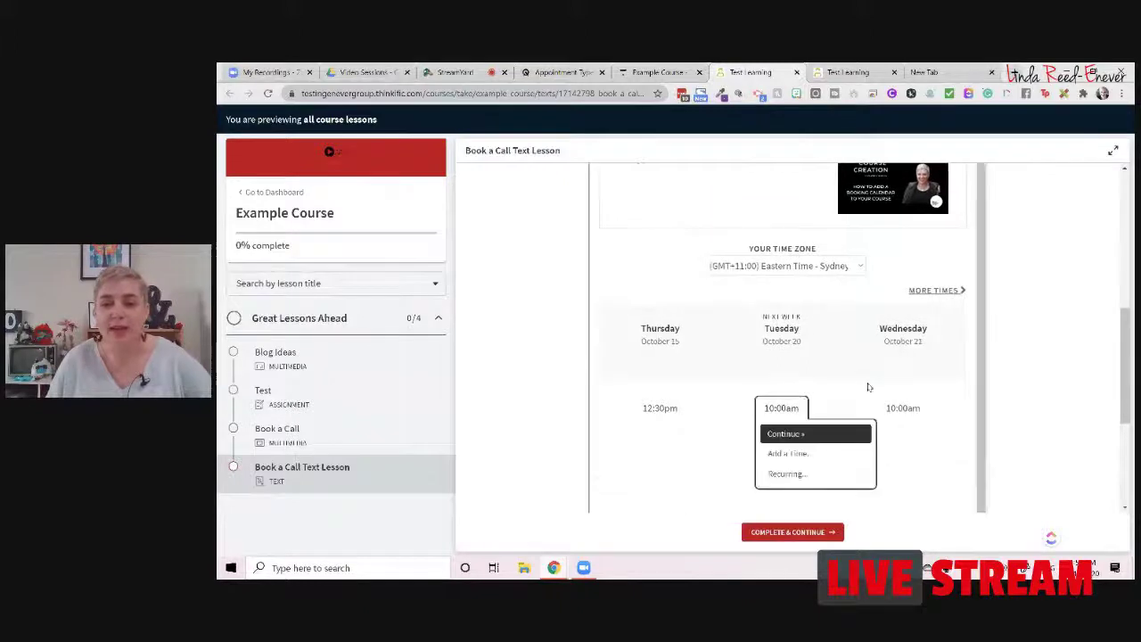
{"action": "left_click", "coordinate": [832, 434]}
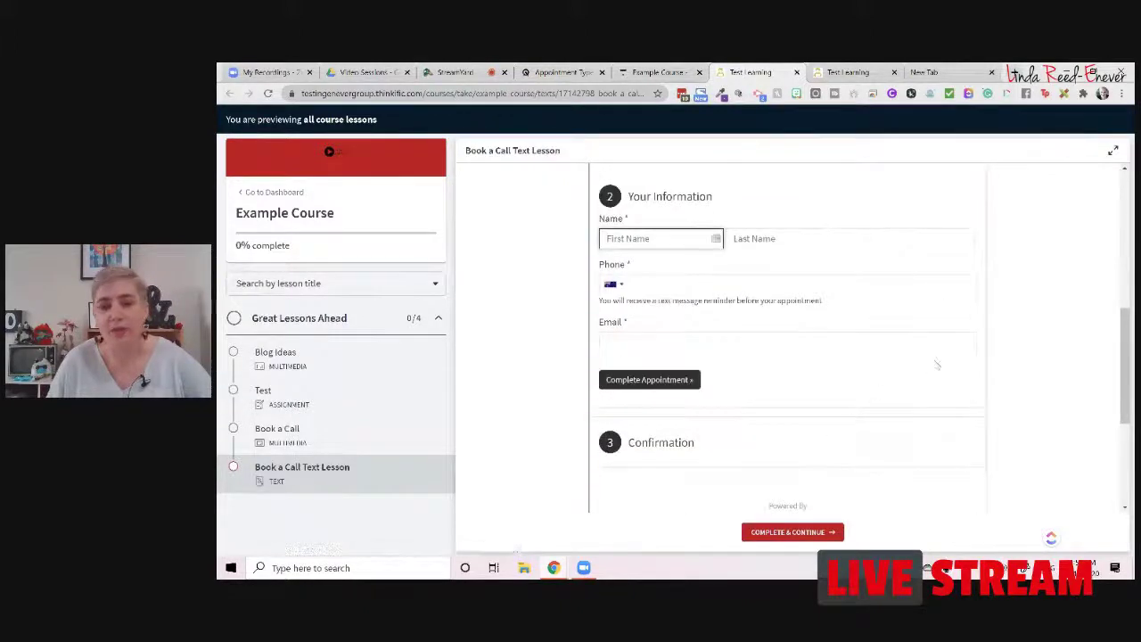
{"action": "scroll", "coordinate": [934, 365], "scroll_direction": "down", "scroll_amount": 2}
{"action": "scroll", "coordinate": [932, 368], "scroll_direction": "up", "scroll_amount": 1}
{"action": "scroll", "coordinate": [932, 368], "scroll_direction": "up", "scroll_amount": 5}
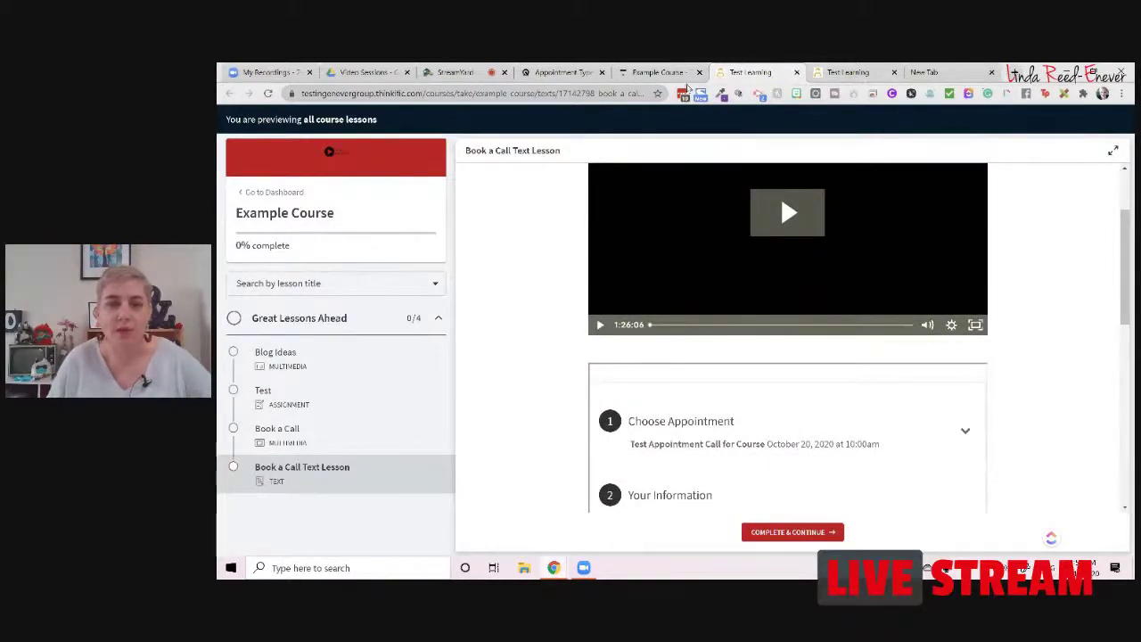
{"action": "scroll", "coordinate": [797, 240], "scroll_direction": "up", "scroll_amount": 2}
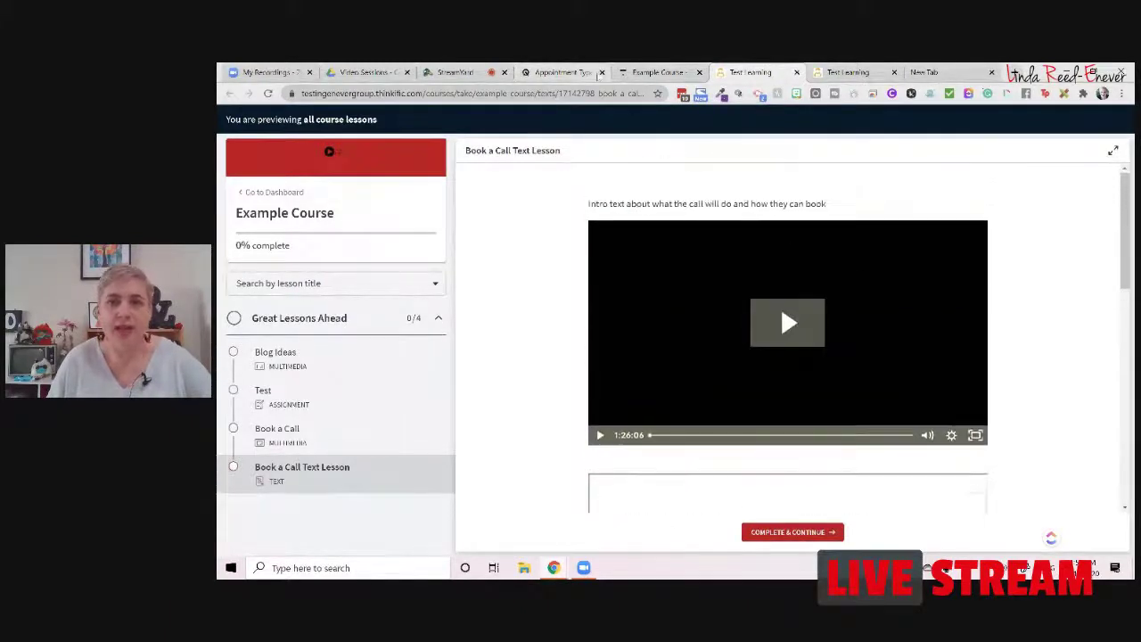
Step: Switch back to the StreamYard live broadcast studio tab
{"action": "left_click", "coordinate": [447, 73]}
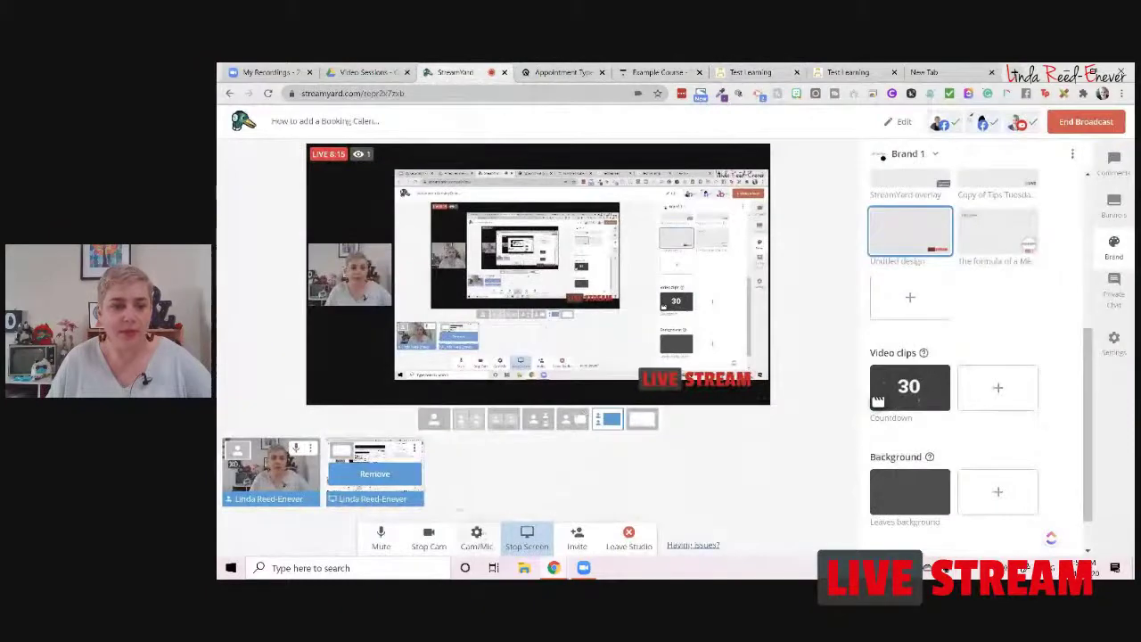